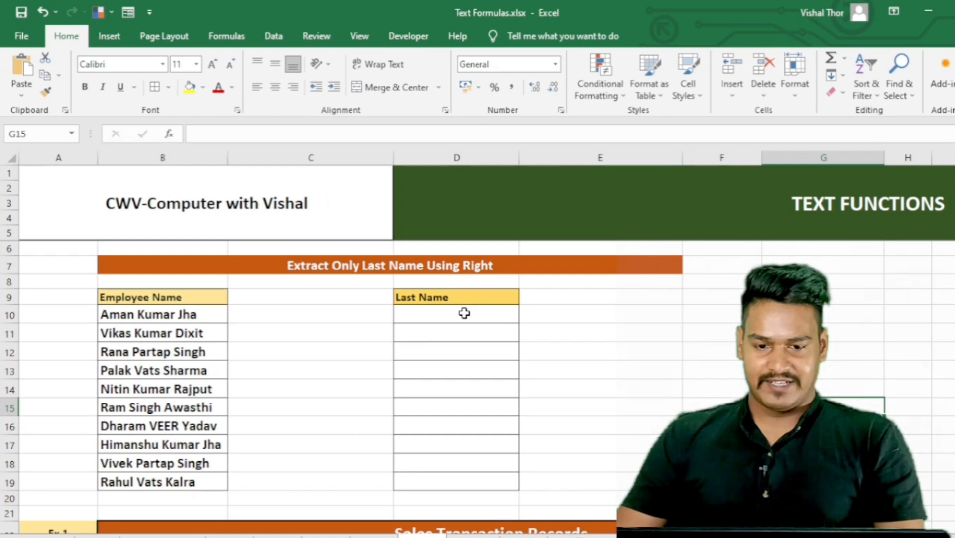
- Begin a formula for the Last Name cells D10:D19 with =RIGHT(B10,LEN(B10)
{"action": "left_click_drag", "start_coordinate": [798, 271], "coordinate": [826, 401]}
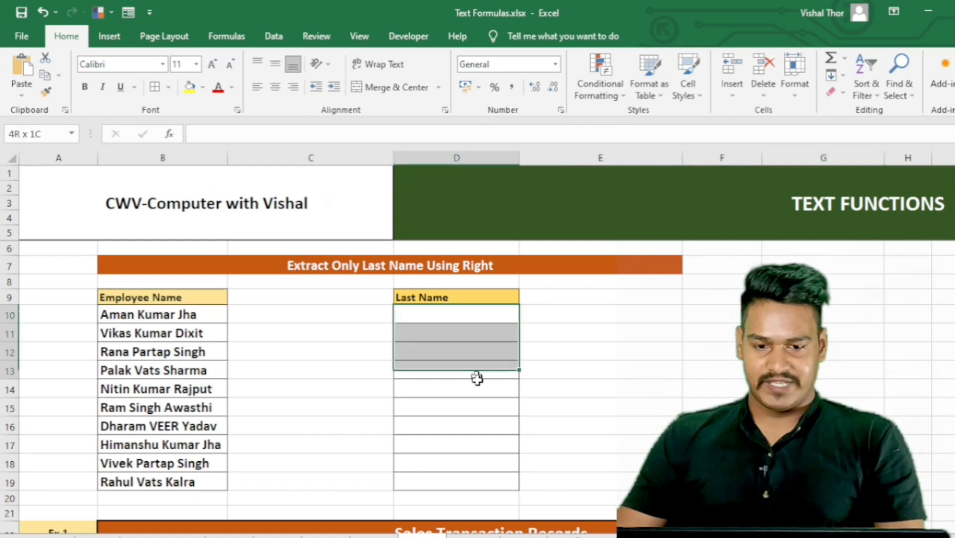
{"action": "left_click_drag", "start_coordinate": [476, 379], "coordinate": [420, 474]}
{"action": "type", "text": "=righ"}
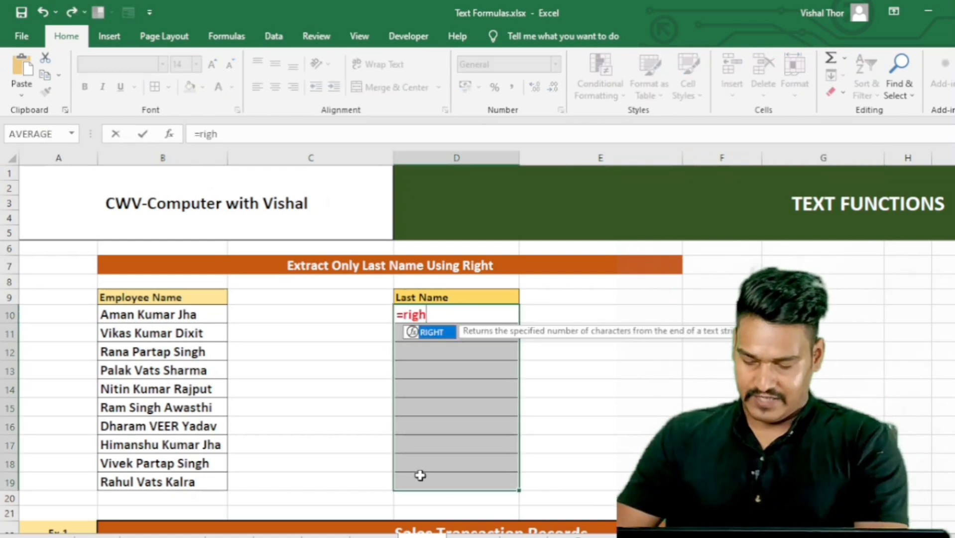
{"action": "type", "text": "t"}
{"action": "key", "text": "Tab"}
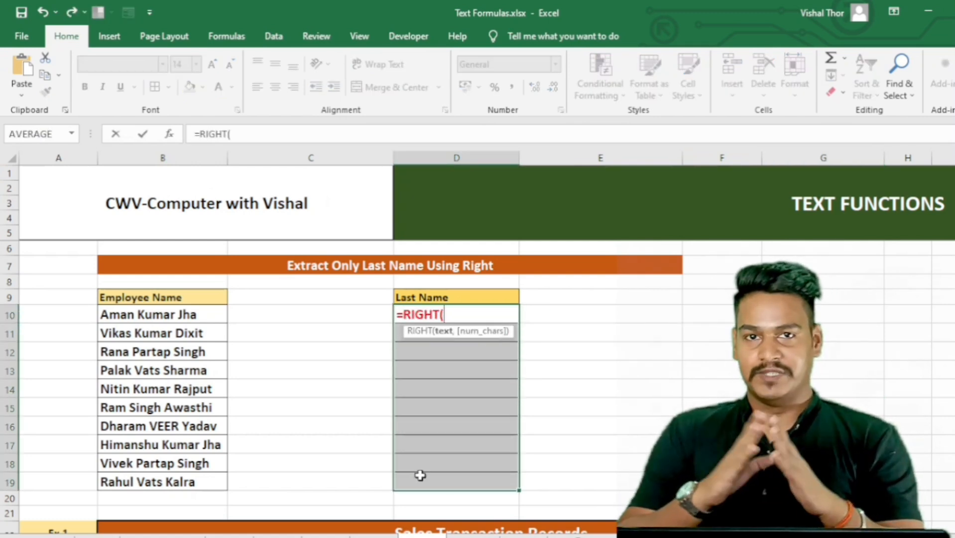
{"action": "left_click", "coordinate": [114, 316]}
{"action": "type", "text": ","}
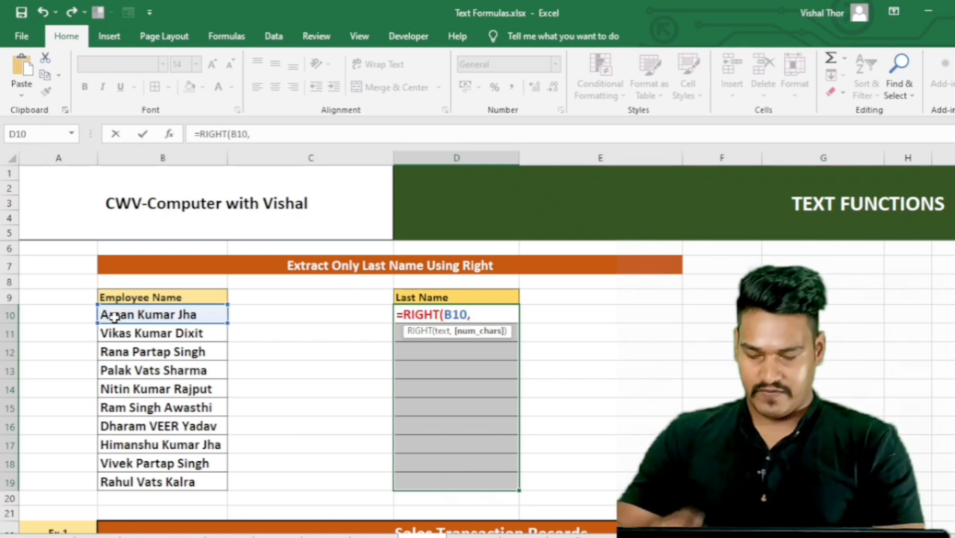
{"action": "type", "text": "len"}
{"action": "key", "text": "Tab"}
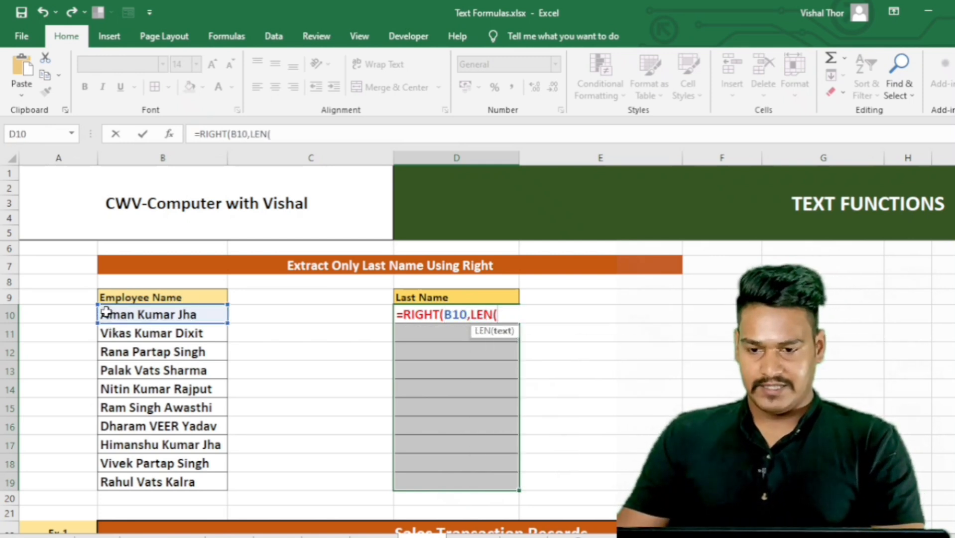
{"action": "left_click", "coordinate": [106, 312]}
{"action": "type", "text": ")"}
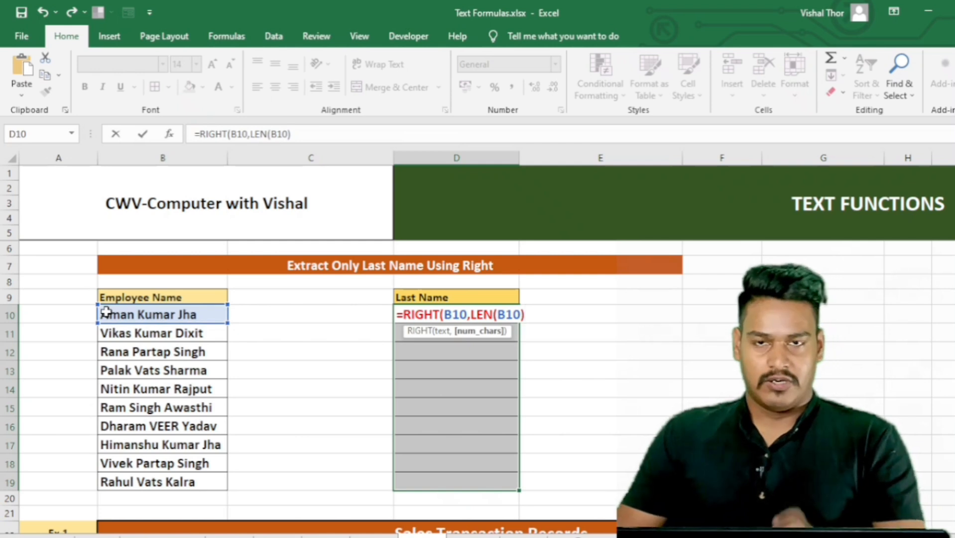
- Complete the formula by subtracting FIND(" ",B10) from the length, and fill it into all of D10:D19
{"action": "type", "text": "-fi"}
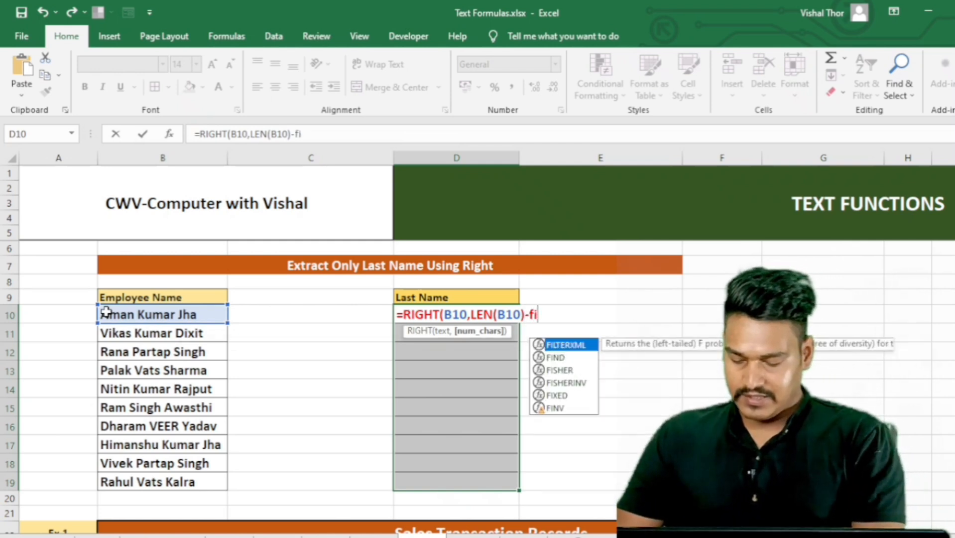
{"action": "type", "text": "nd(\""}
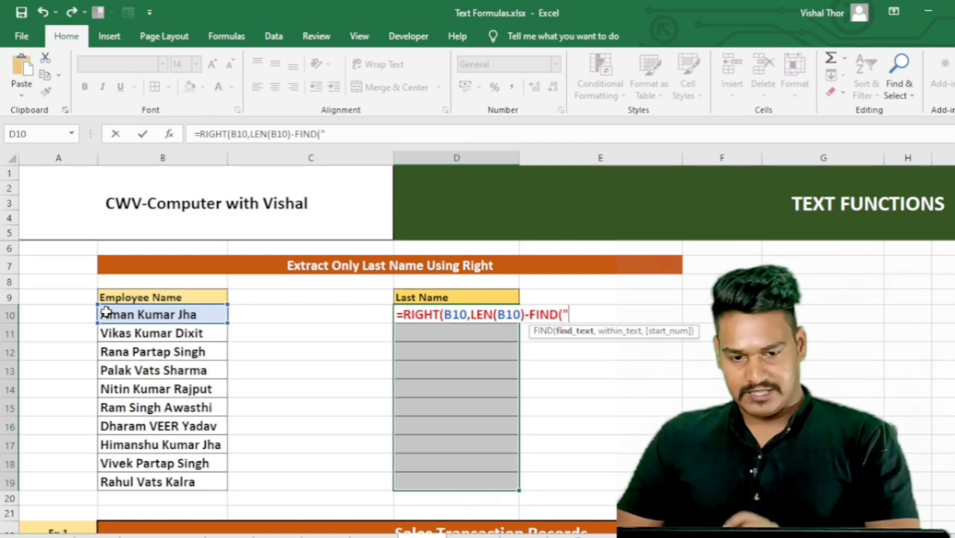
{"action": "type", "text": " \","}
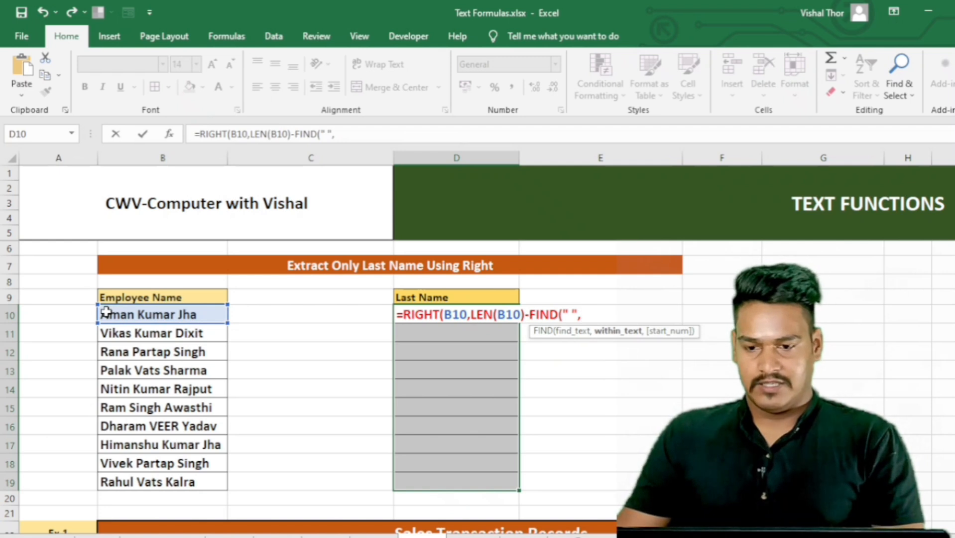
{"action": "left_click", "coordinate": [106, 312]}
{"action": "type", "text": ")"}
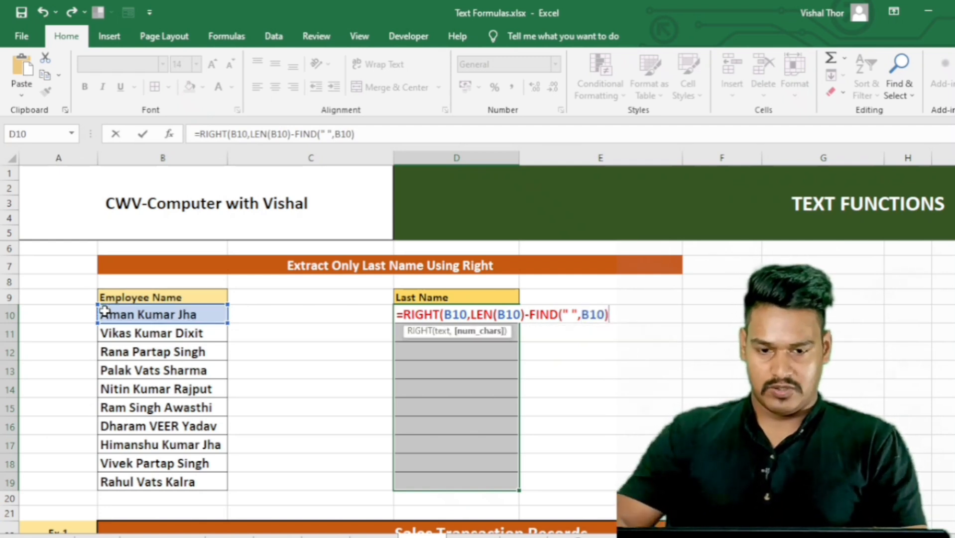
{"action": "type", "text": ")"}
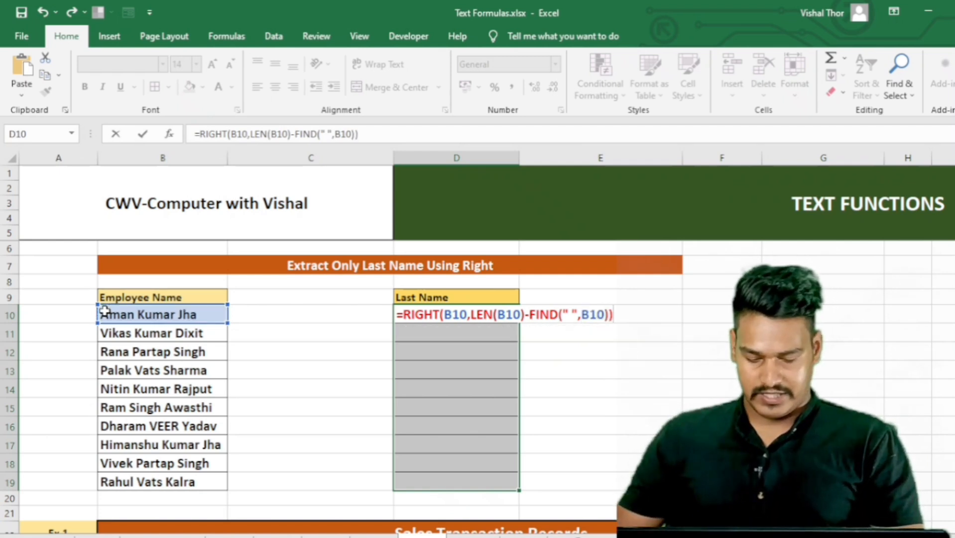
{"action": "key", "text": "ctrl+Return"}
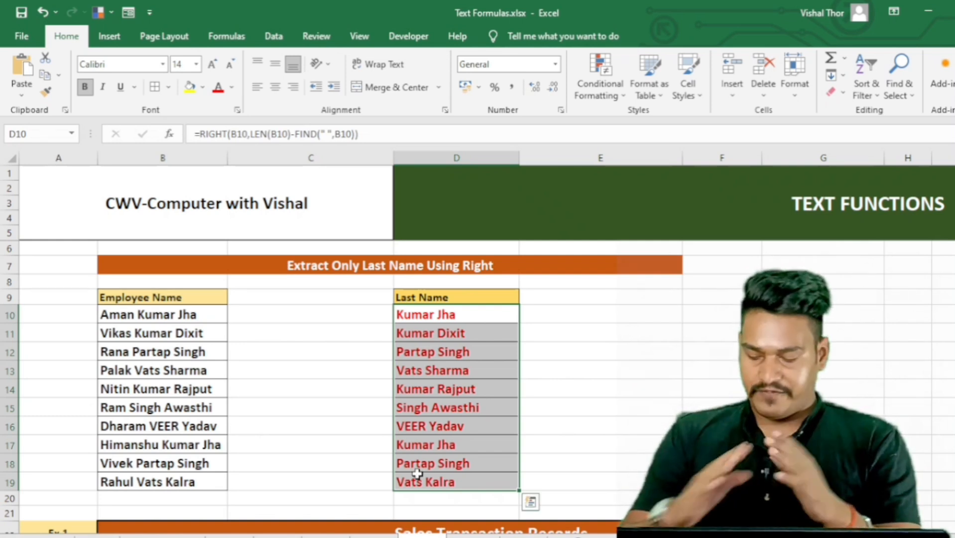
- Add FIND(" ",B10)+1 as the start number of the existing FIND in the Last Name formula and refill D10:D19
{"action": "key", "text": "F2"}
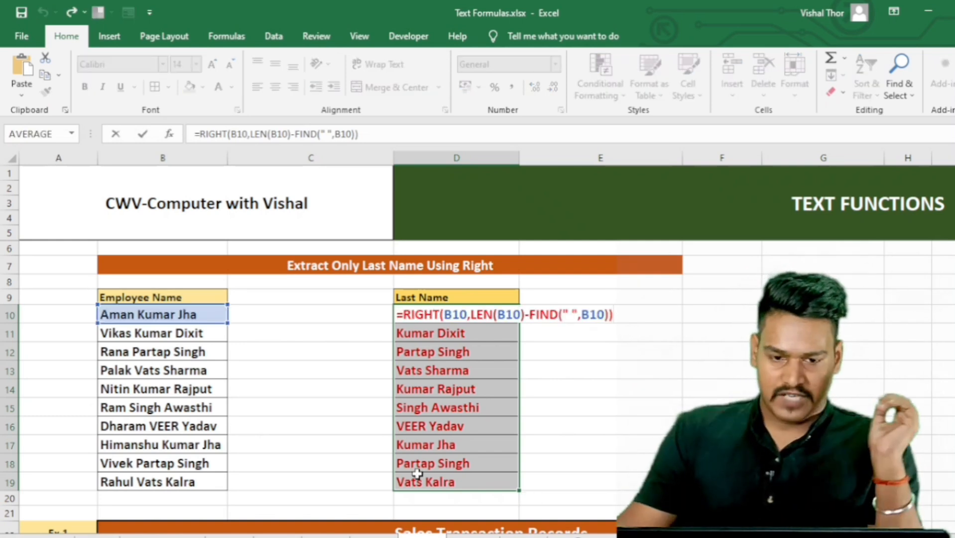
{"action": "key", "text": "Left"}
{"action": "key", "text": "Left"}
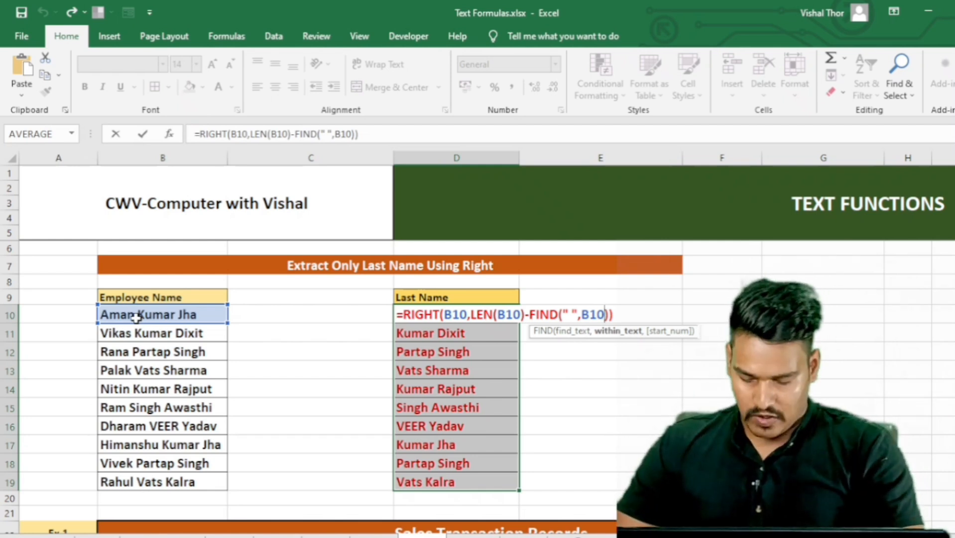
{"action": "type", "text": ",FIND(\" \","}
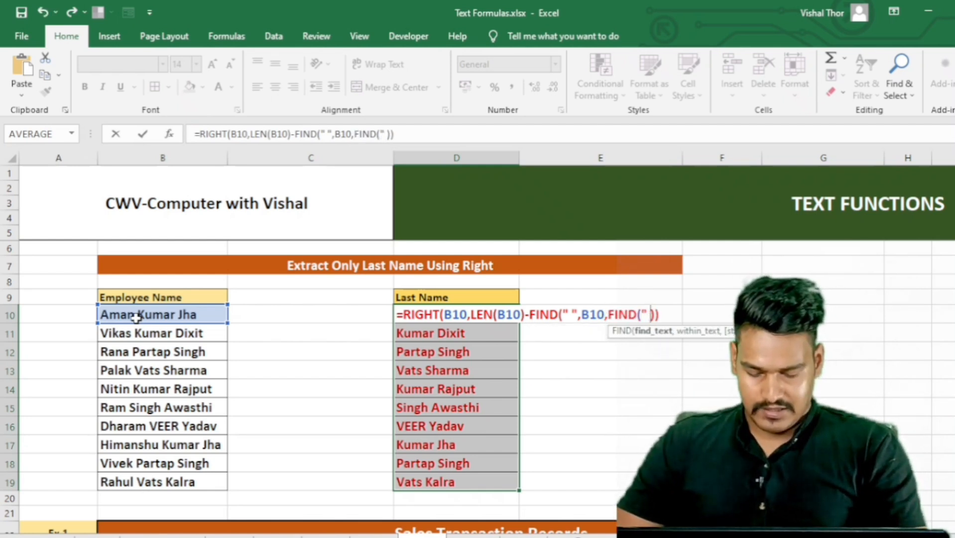
{"action": "left_click", "coordinate": [108, 315]}
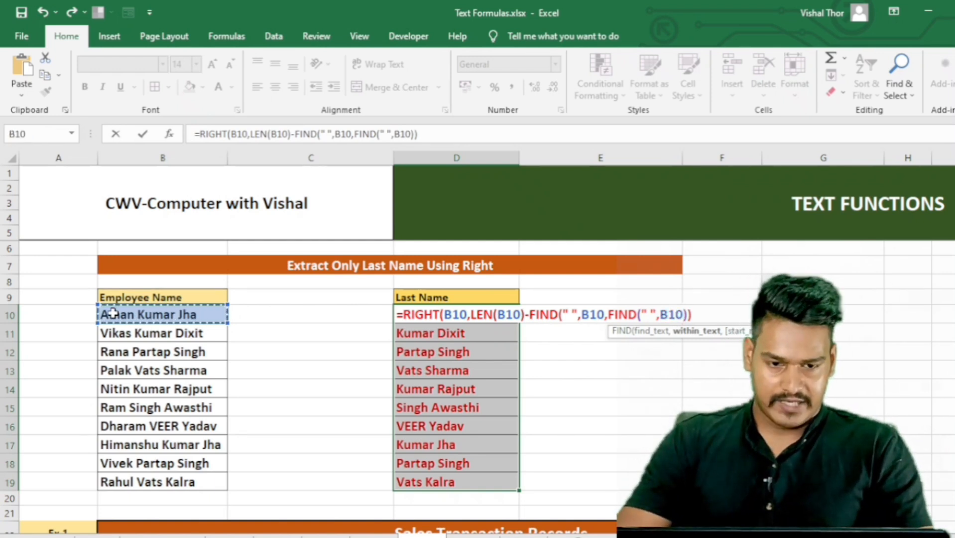
{"action": "type", "text": ")+1"}
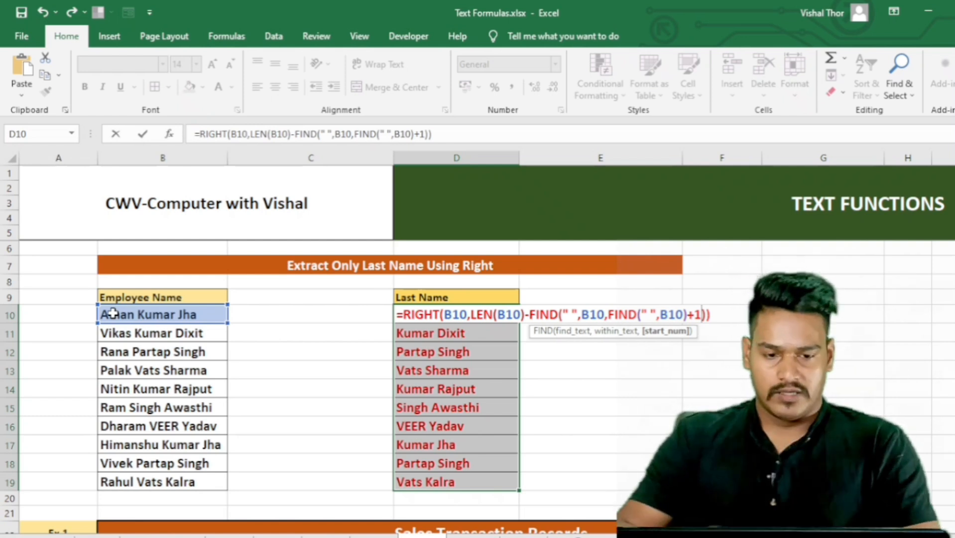
{"action": "key", "text": "ctrl+Return"}
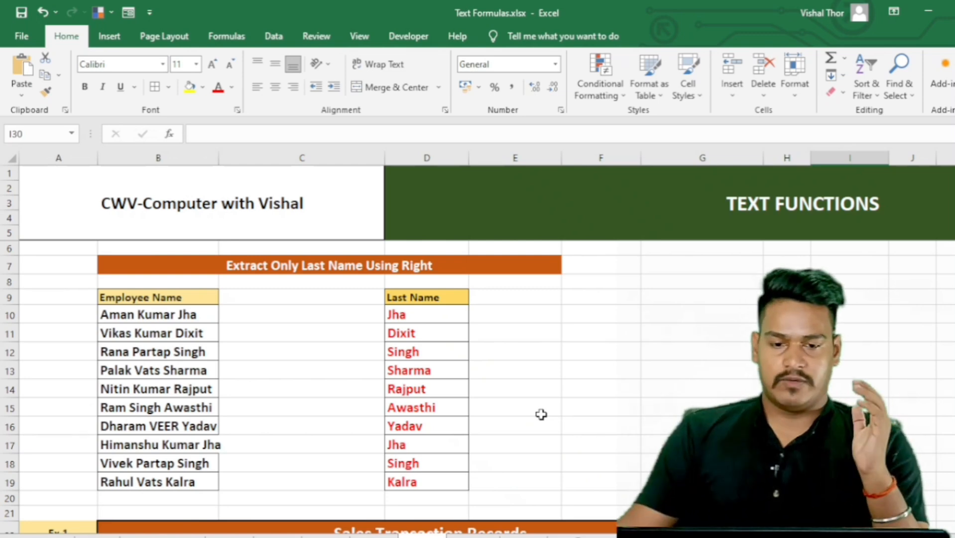
- Try to extract the product category codes by filling =RIGHT(B25,6) into A40:A44 of the Task Assigned table
{"action": "scroll", "coordinate": [541, 415], "scroll_direction": "down", "scroll_amount": 4}
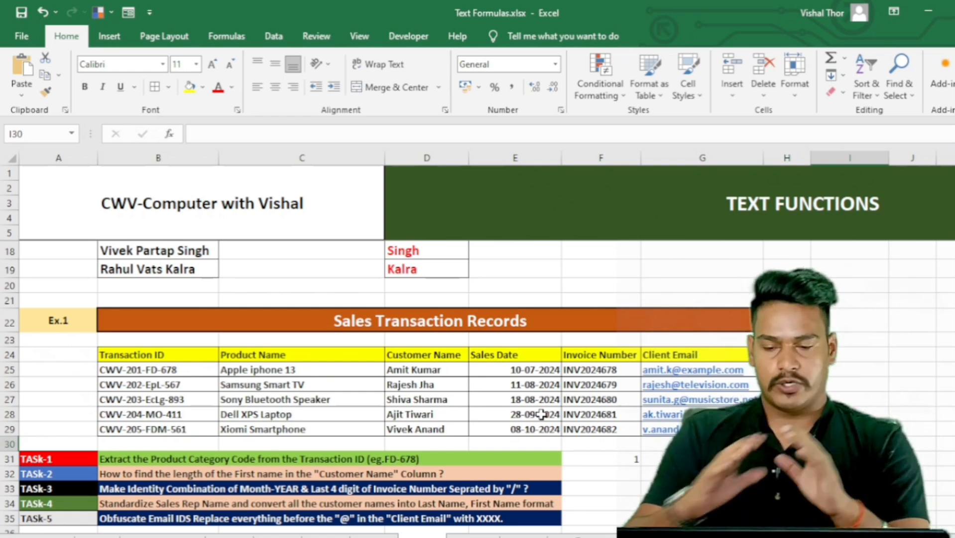
{"action": "scroll", "coordinate": [399, 392], "scroll_direction": "down", "scroll_amount": 1}
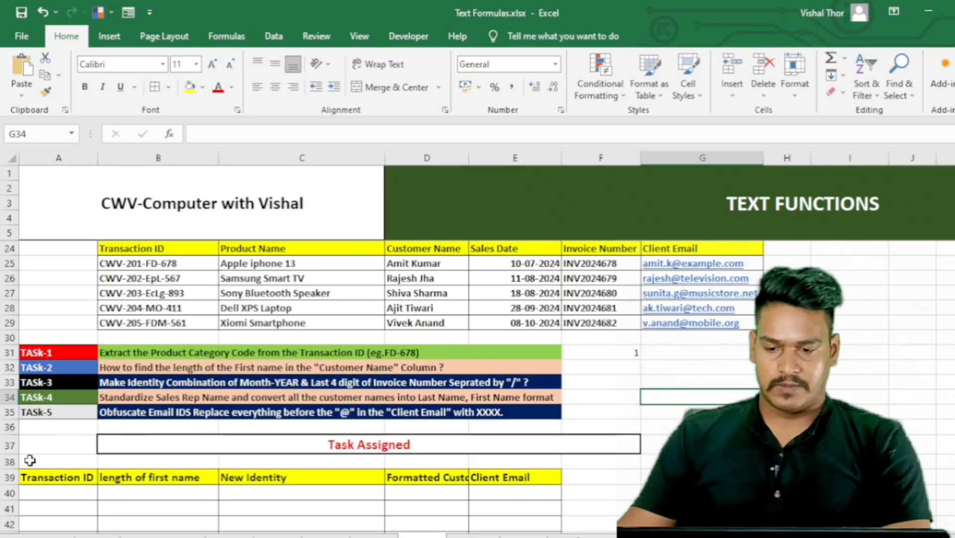
{"action": "scroll", "coordinate": [30, 460], "scroll_direction": "down", "scroll_amount": 1}
{"action": "left_click_drag", "start_coordinate": [42, 448], "coordinate": [62, 498]}
{"action": "type", "text": "="}
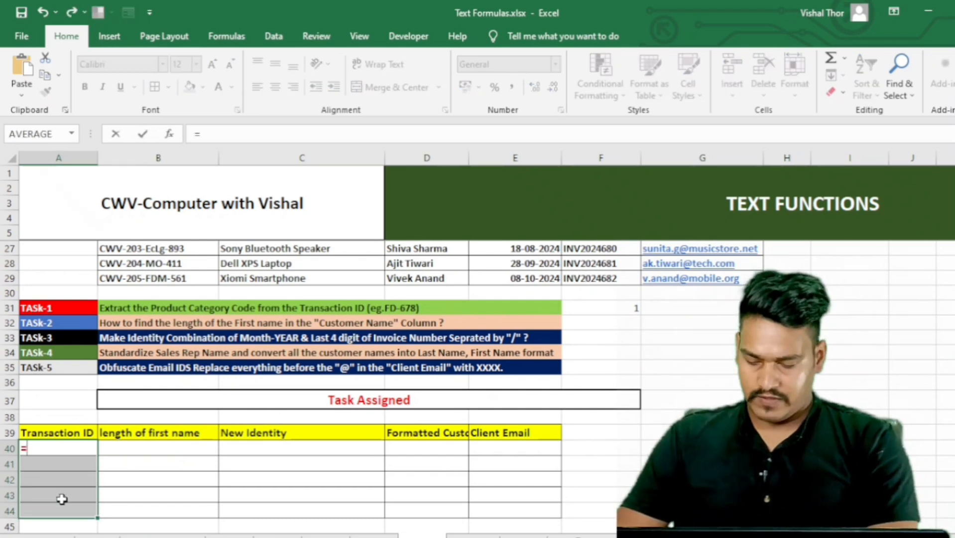
{"action": "type", "text": "right"}
{"action": "key", "text": "Tab"}
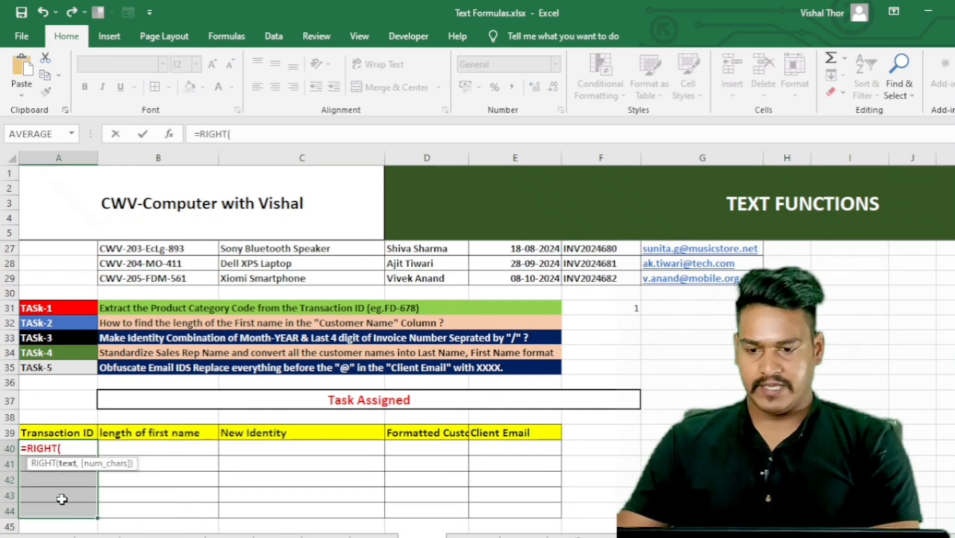
{"action": "scroll", "coordinate": [62, 498], "scroll_direction": "up", "scroll_amount": 4}
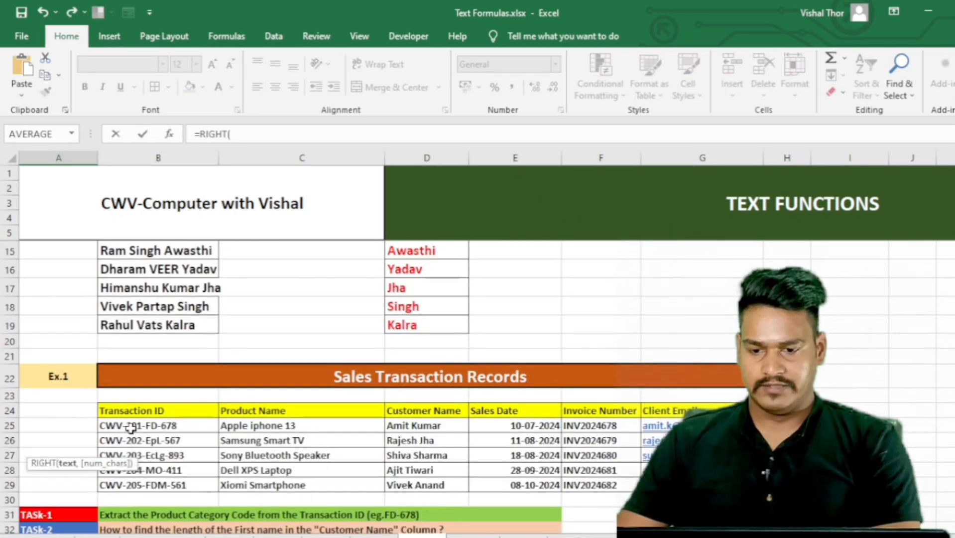
{"action": "left_click", "coordinate": [131, 428]}
{"action": "scroll", "coordinate": [128, 434], "scroll_direction": "down", "scroll_amount": 2}
{"action": "type", "text": ","}
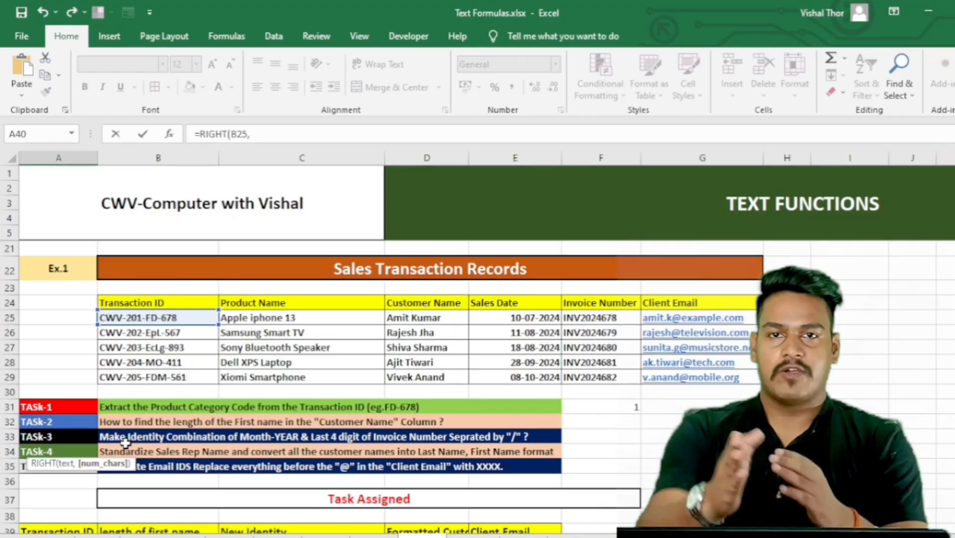
{"action": "scroll", "coordinate": [125, 442], "scroll_direction": "down", "scroll_amount": 2}
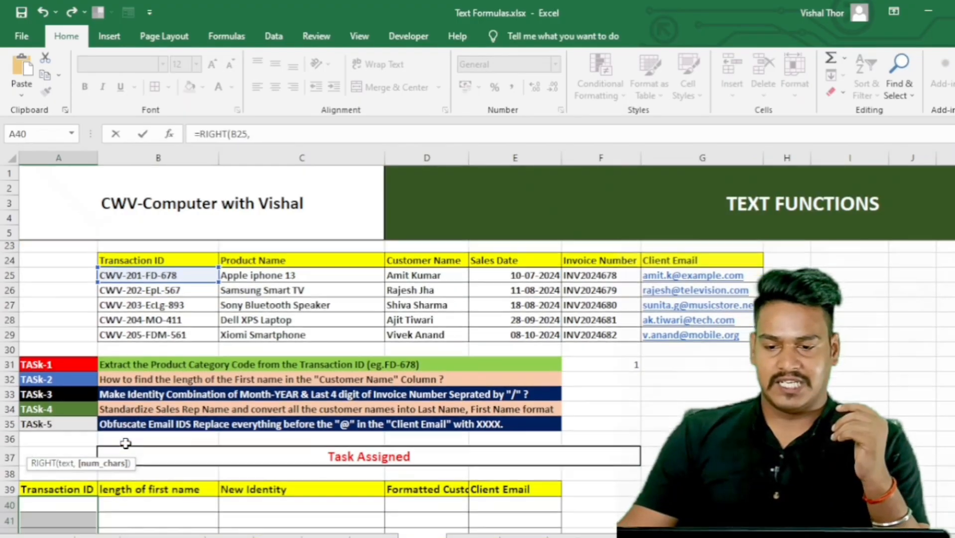
{"action": "type", "text": "6"}
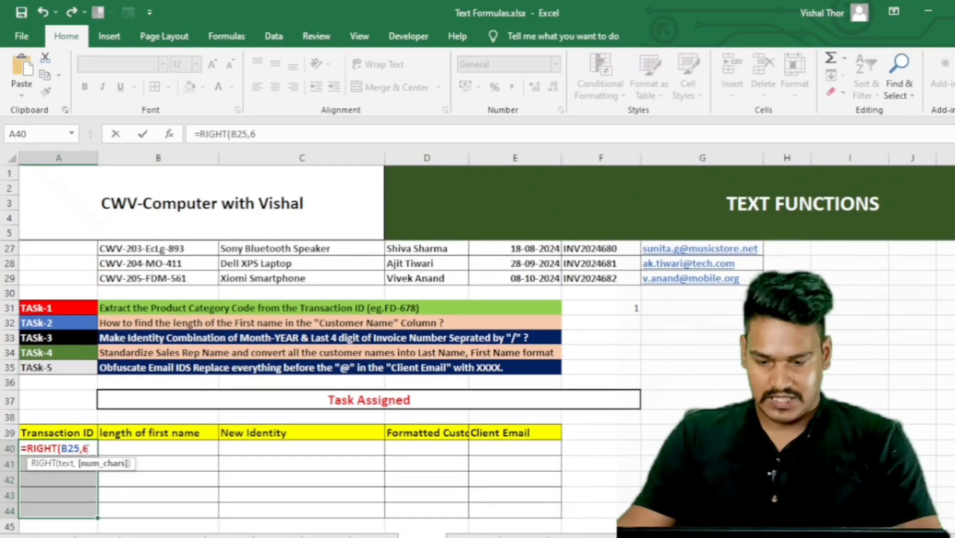
{"action": "type", "text": ")"}
{"action": "key", "text": "ctrl+Return"}
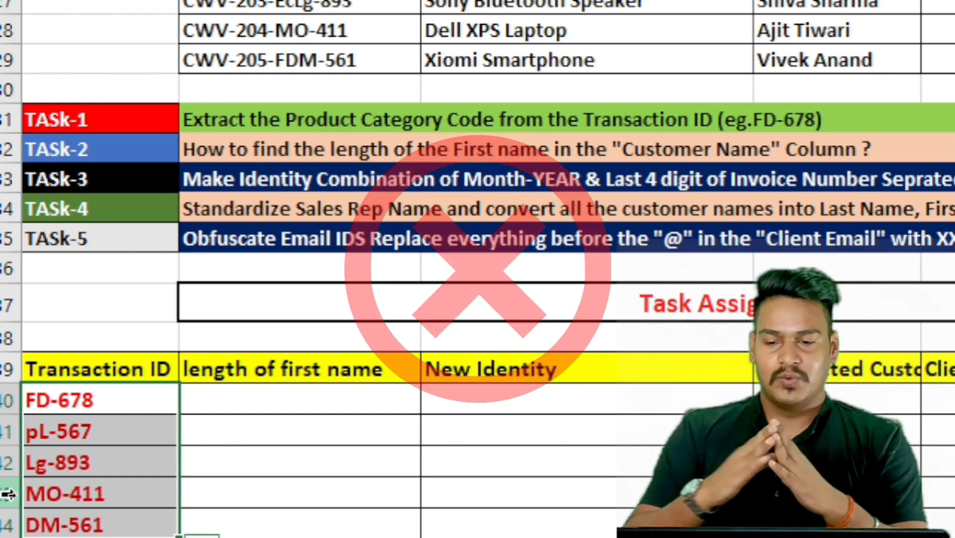
- Compare the extracted codes with the original transaction IDs and clear the formulas from A40:A44
{"action": "scroll", "coordinate": [795, 198], "scroll_direction": "up", "scroll_amount": 2}
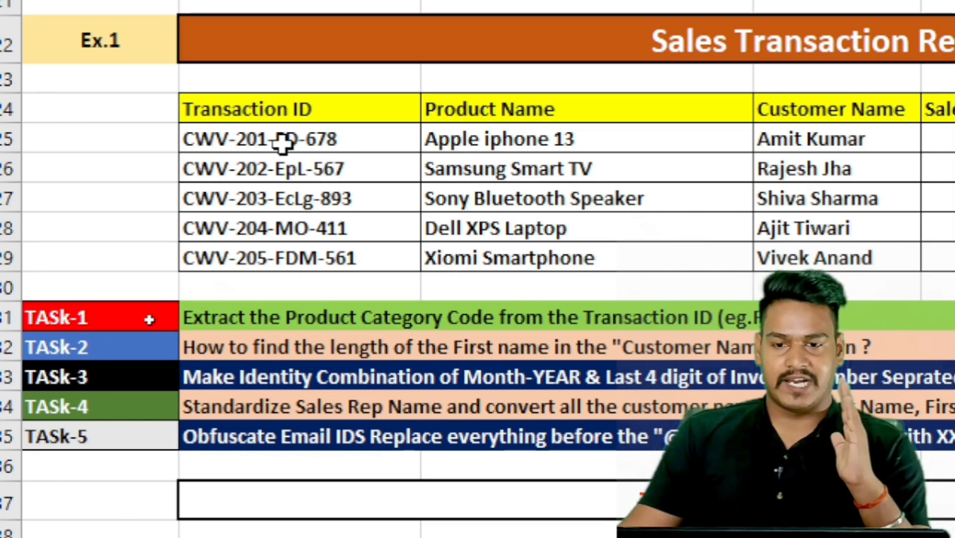
{"action": "scroll", "coordinate": [122, 305], "scroll_direction": "down", "scroll_amount": 4}
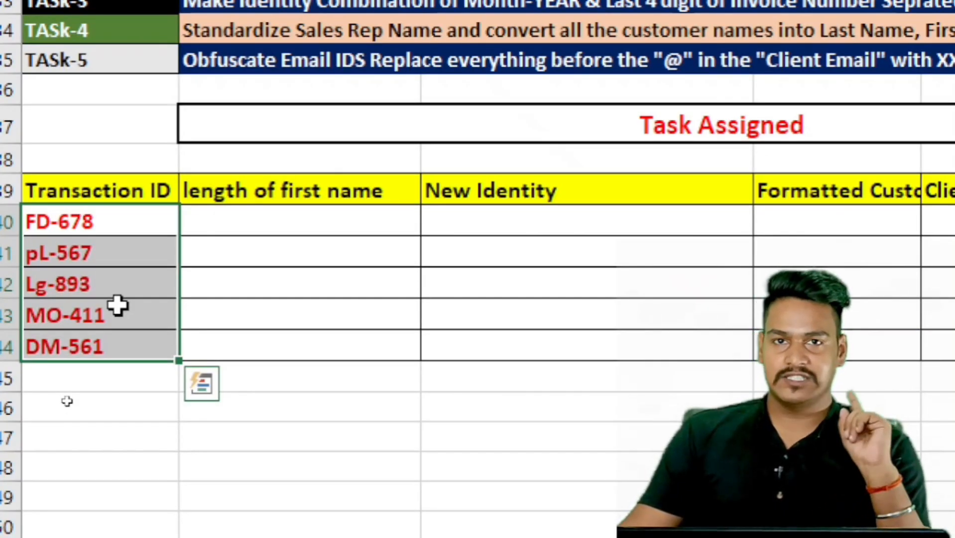
{"action": "scroll", "coordinate": [55, 262], "scroll_direction": "up", "scroll_amount": 1}
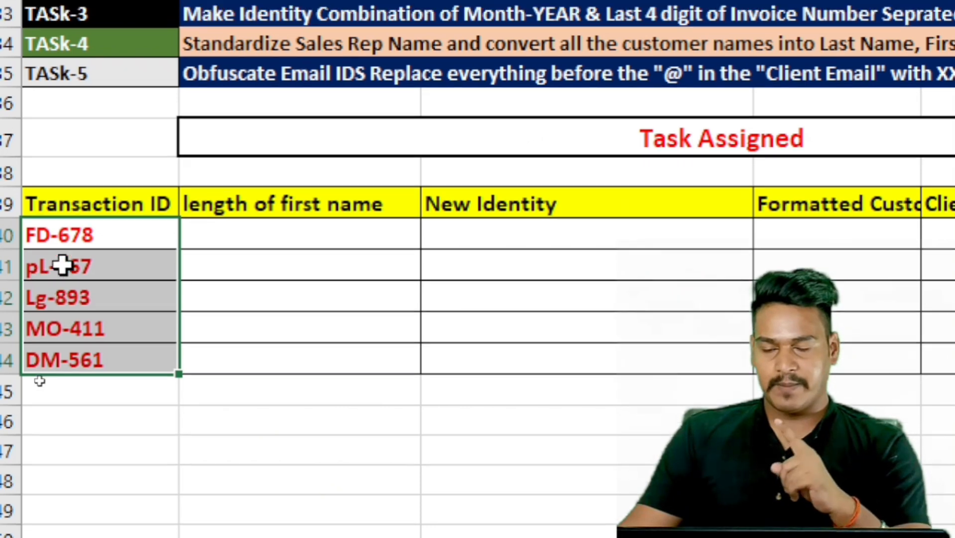
{"action": "scroll", "coordinate": [62, 266], "scroll_direction": "up", "scroll_amount": 4}
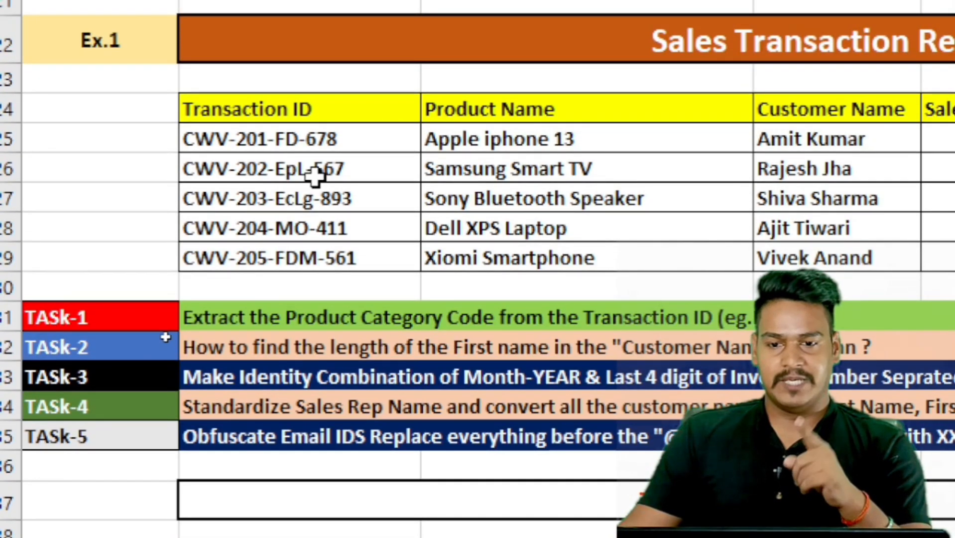
{"action": "scroll", "coordinate": [262, 220], "scroll_direction": "up", "scroll_amount": 1}
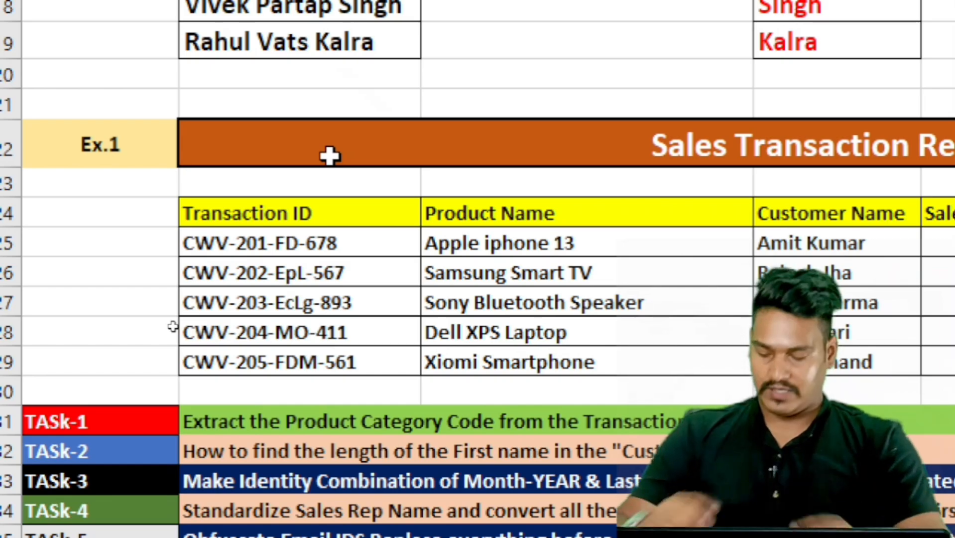
{"action": "key", "text": "Delete"}
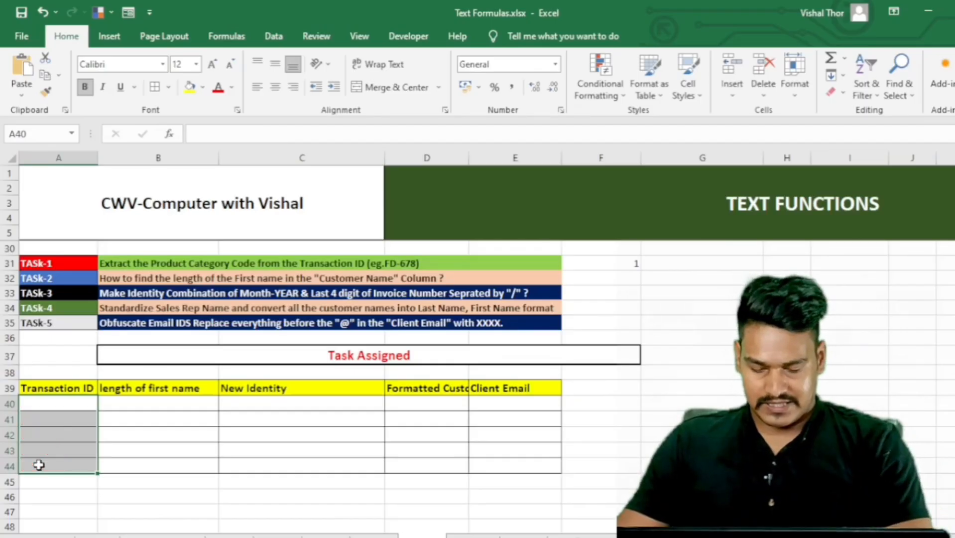
- Start a RIGHT formula for A40:A44 that takes the first transaction ID, B25, as its text
{"action": "type", "text": "=righ"}
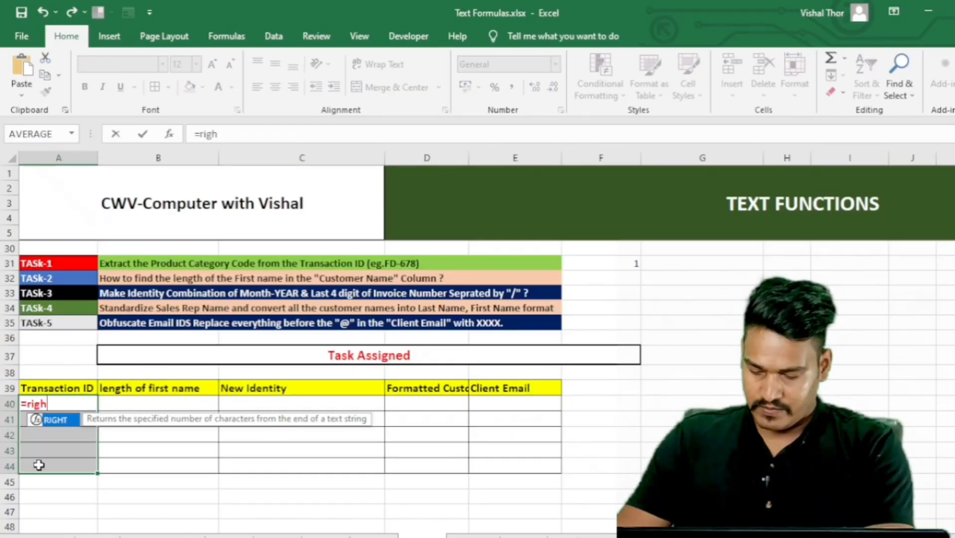
{"action": "key", "text": "Tab"}
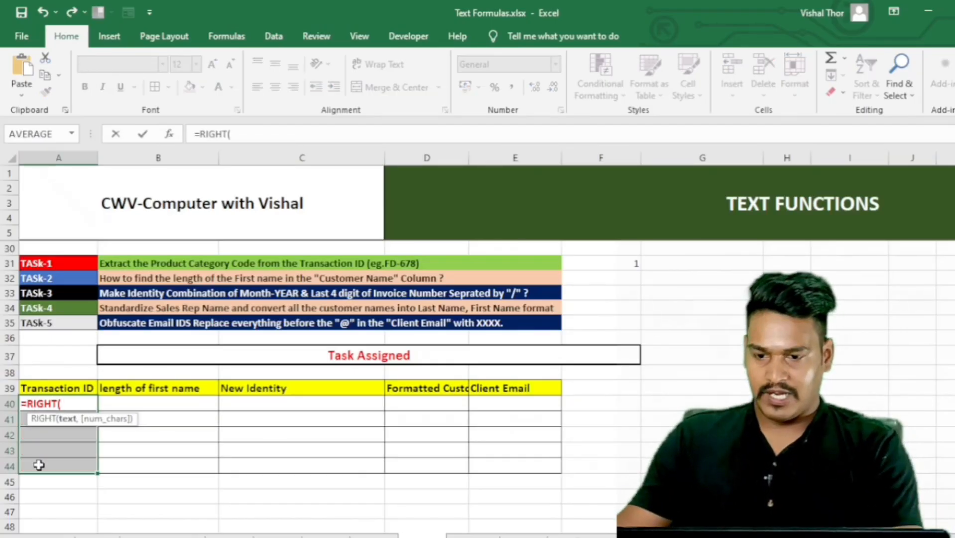
{"action": "scroll", "coordinate": [128, 391], "scroll_direction": "up", "scroll_amount": 2}
{"action": "scroll", "coordinate": [127, 394], "scroll_direction": "up", "scroll_amount": 2}
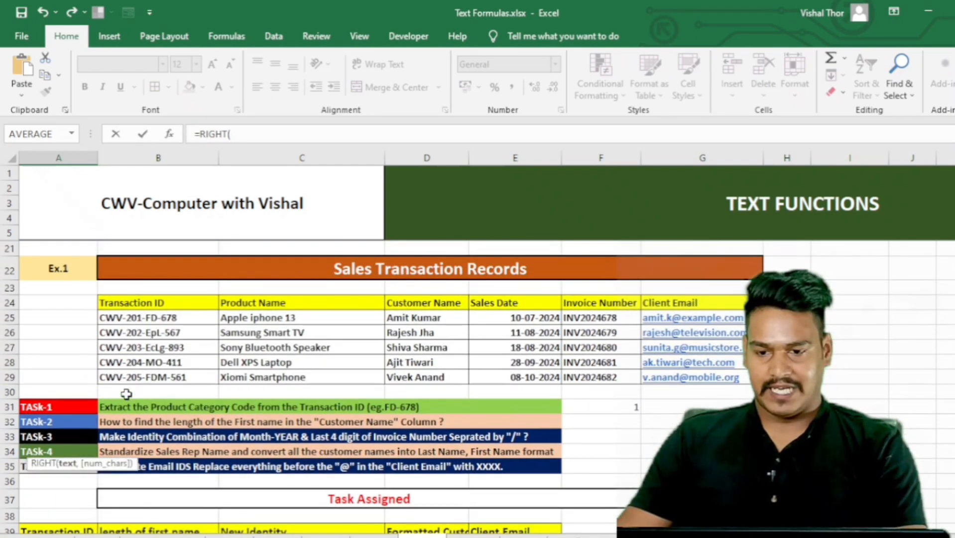
{"action": "left_click", "coordinate": [127, 370]}
{"action": "scroll", "coordinate": [125, 382], "scroll_direction": "down", "scroll_amount": 2}
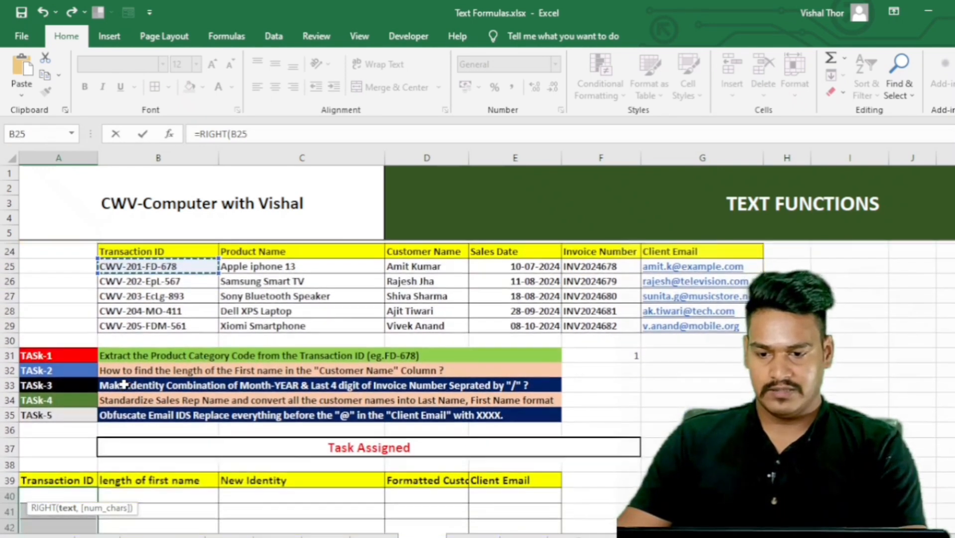
{"action": "scroll", "coordinate": [135, 406], "scroll_direction": "down", "scroll_amount": 1}
{"action": "type", "text": ","}
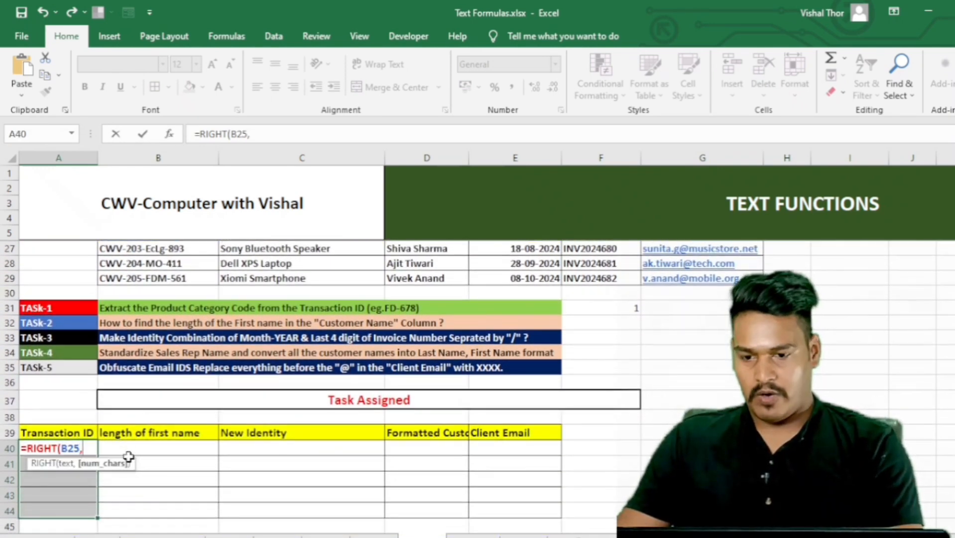
- Enter LEN(B25)-FIND("-",B25) as the number of characters in the RIGHT formula
{"action": "scroll", "coordinate": [122, 264], "scroll_direction": "up", "scroll_amount": 1}
{"action": "type", "text": "LEN("}
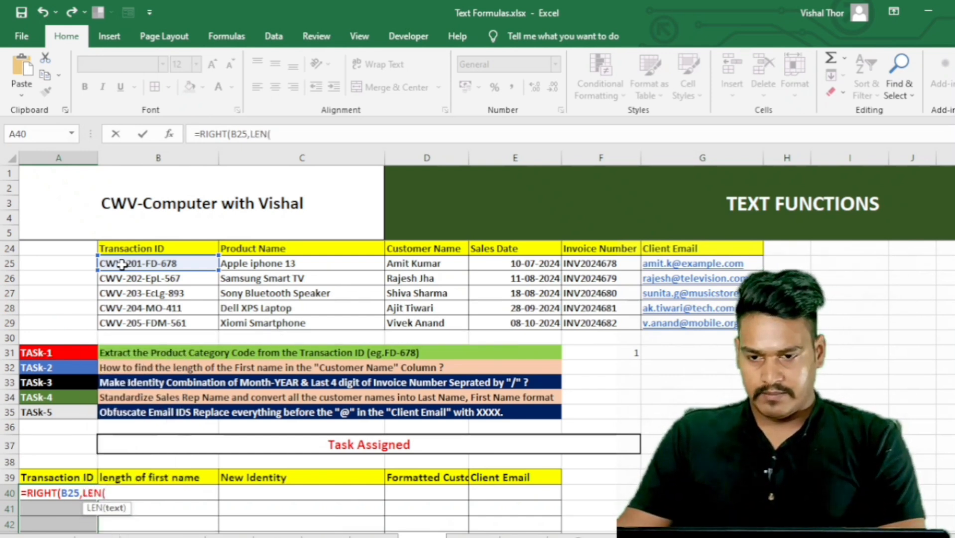
{"action": "left_click", "coordinate": [122, 264]}
{"action": "type", "text": ")"}
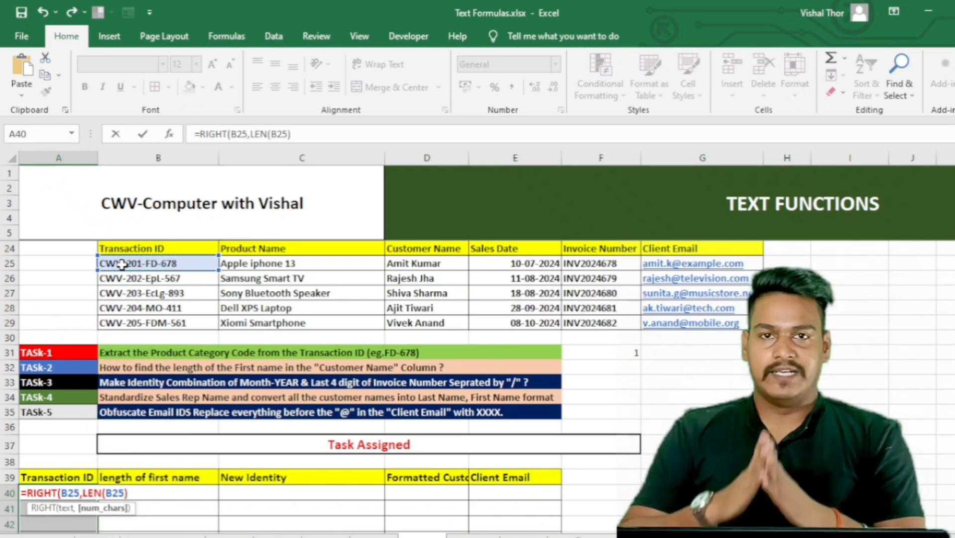
{"action": "type", "text": "-find"}
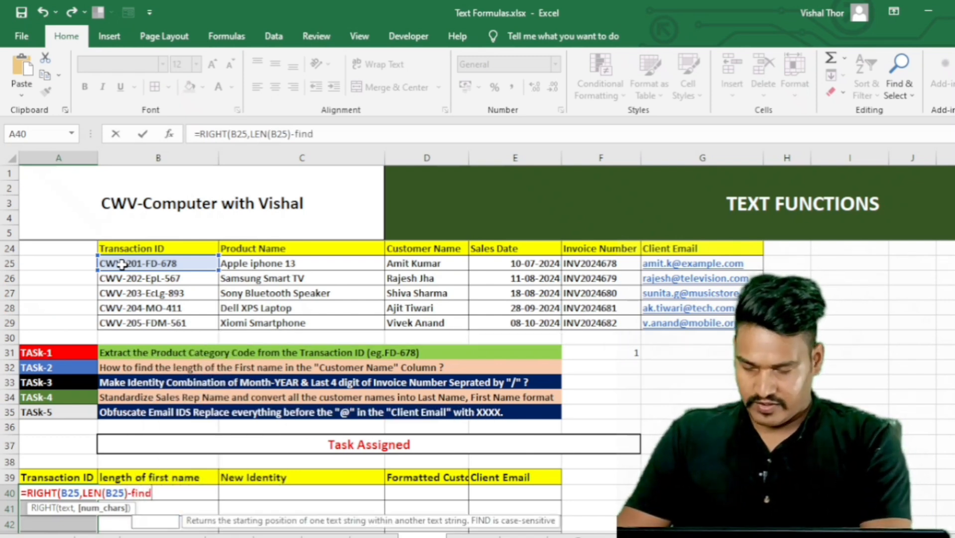
{"action": "key", "text": "Tab"}
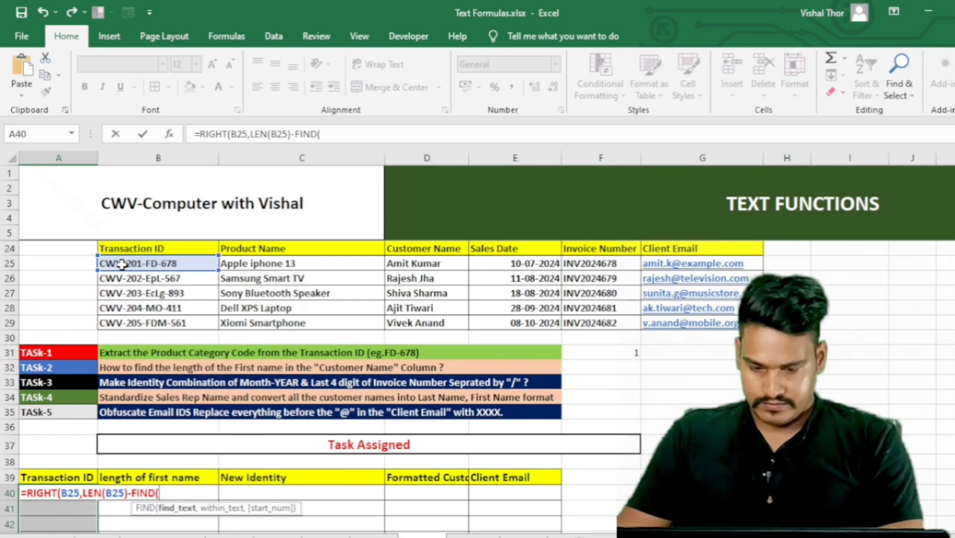
{"action": "type", "text": "\"-\","}
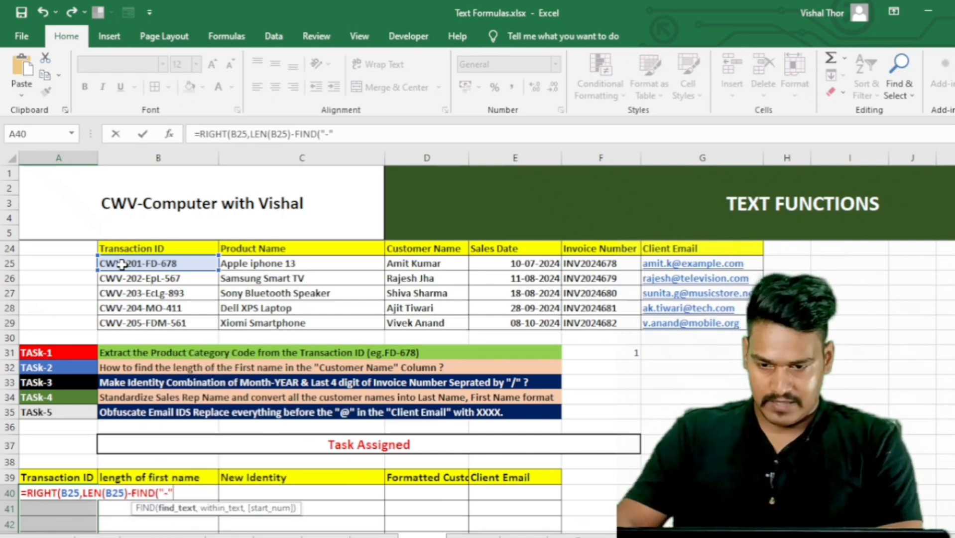
{"action": "left_click", "coordinate": [122, 264]}
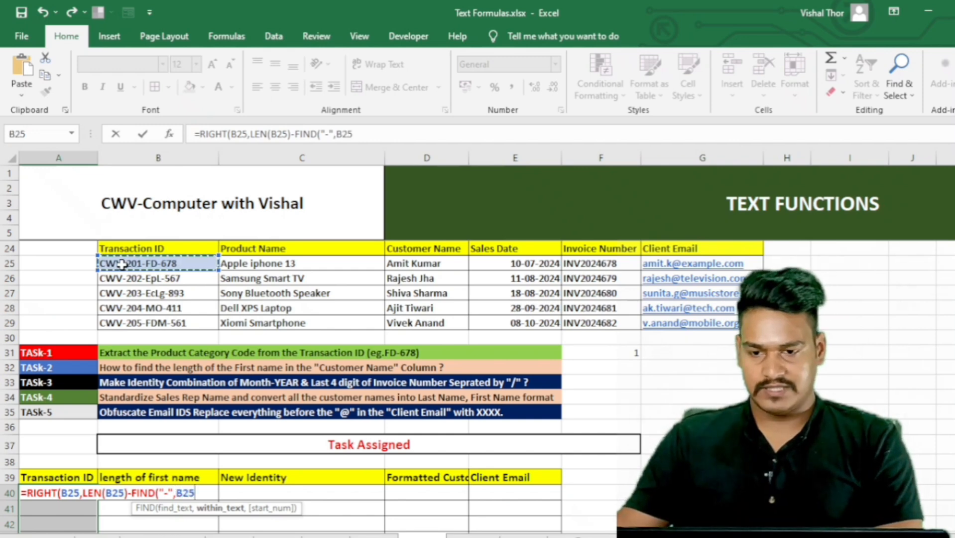
{"action": "type", "text": ")"}
{"action": "scroll", "coordinate": [122, 264], "scroll_direction": "down", "scroll_amount": 1}
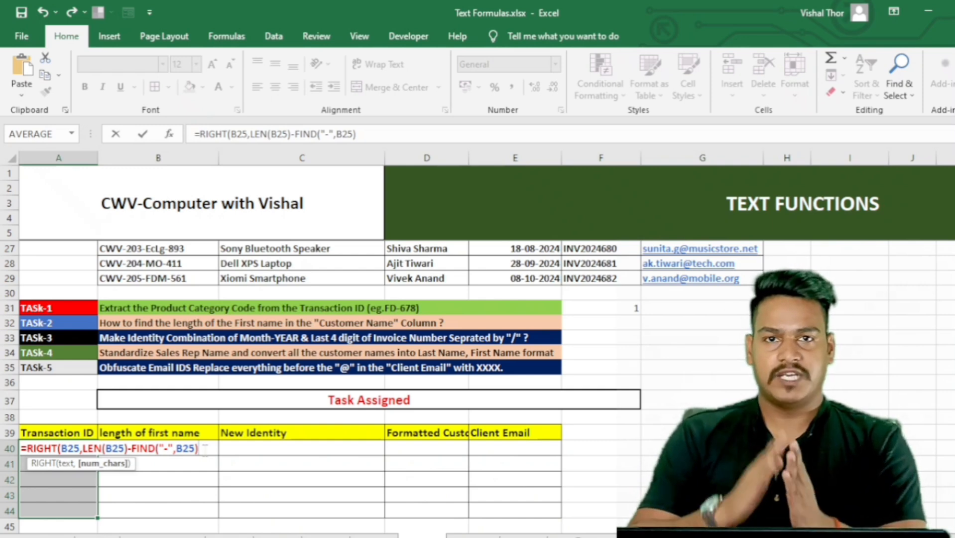
- Nest a second FIND("-",B25) as the start number of the existing FIND in the RIGHT formula
{"action": "scroll", "coordinate": [5, 388], "scroll_direction": "up", "scroll_amount": 3}
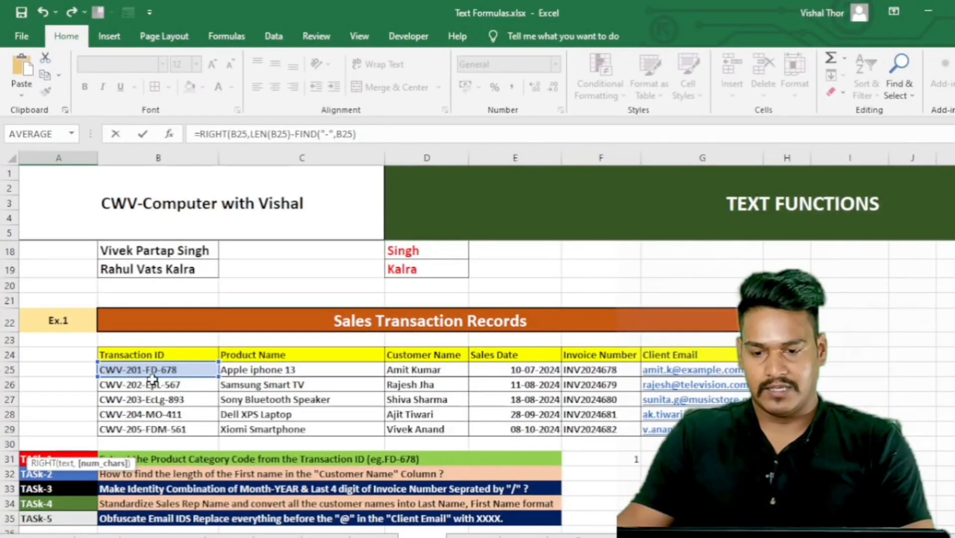
{"action": "scroll", "coordinate": [202, 450], "scroll_direction": "down", "scroll_amount": 3}
{"action": "type", "text": ","}
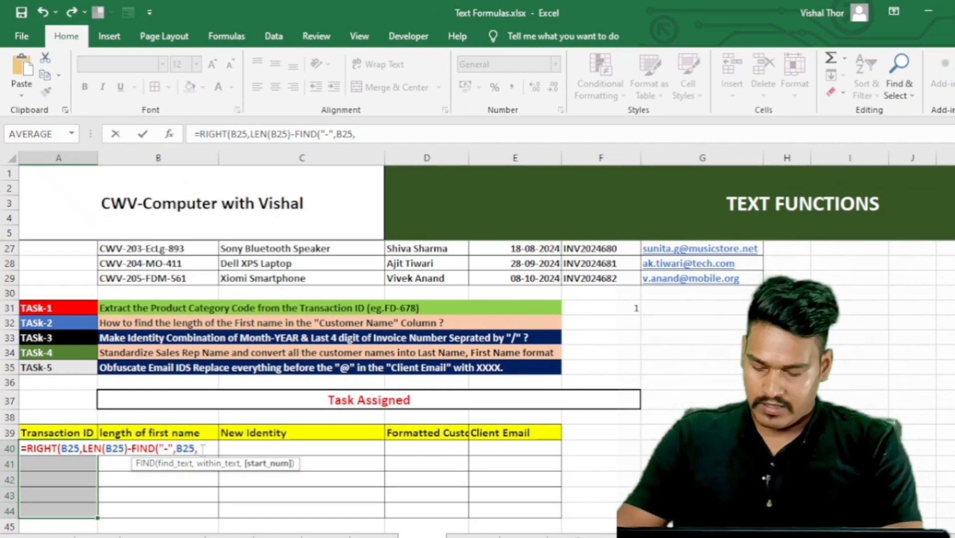
{"action": "type", "text": "find"}
{"action": "key", "text": "Tab"}
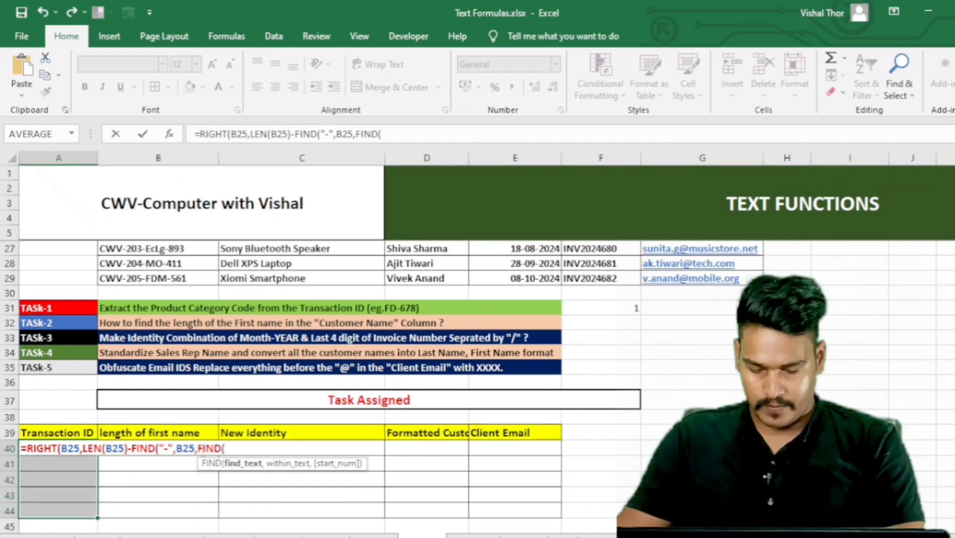
{"action": "type", "text": "\"-\","}
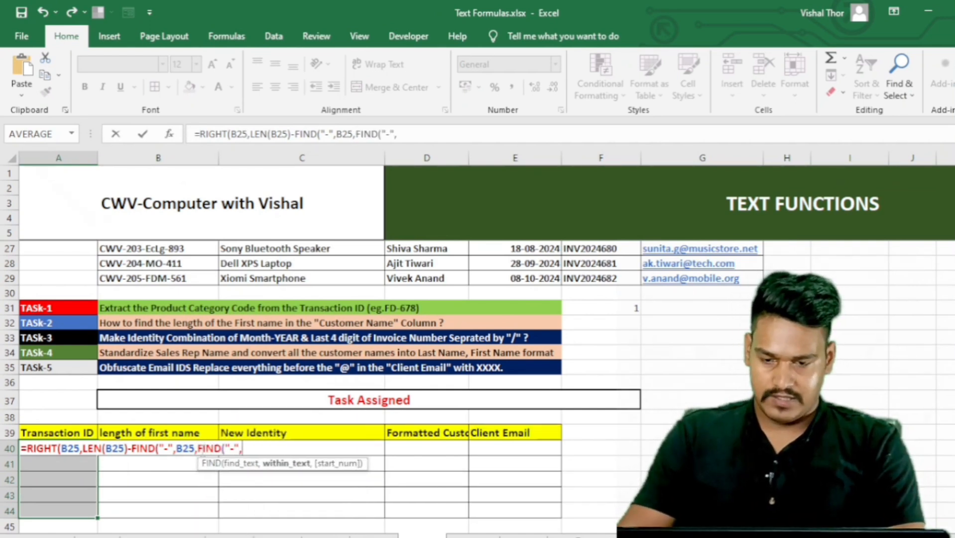
{"action": "scroll", "coordinate": [221, 388], "scroll_direction": "up", "scroll_amount": 2}
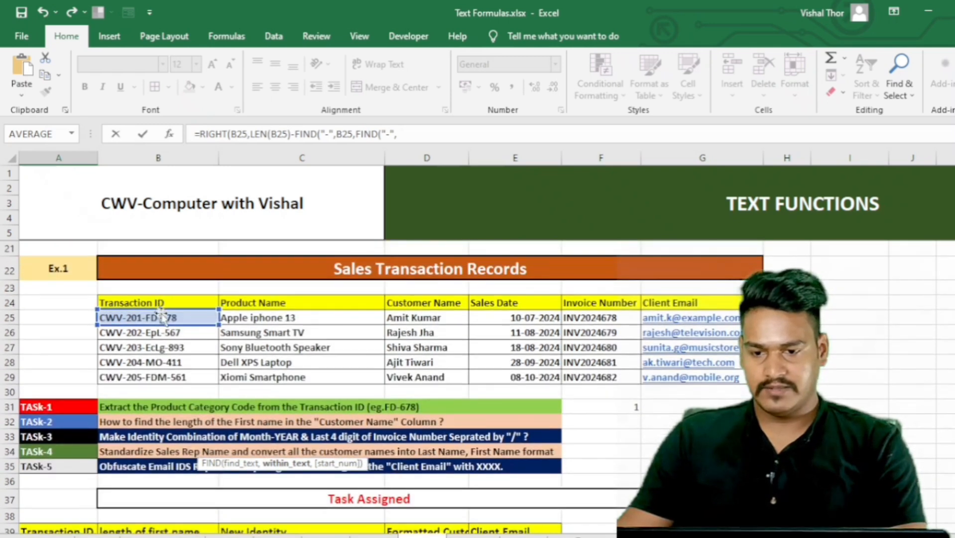
{"action": "left_click", "coordinate": [163, 317]}
{"action": "scroll", "coordinate": [163, 334], "scroll_direction": "down", "scroll_amount": 2}
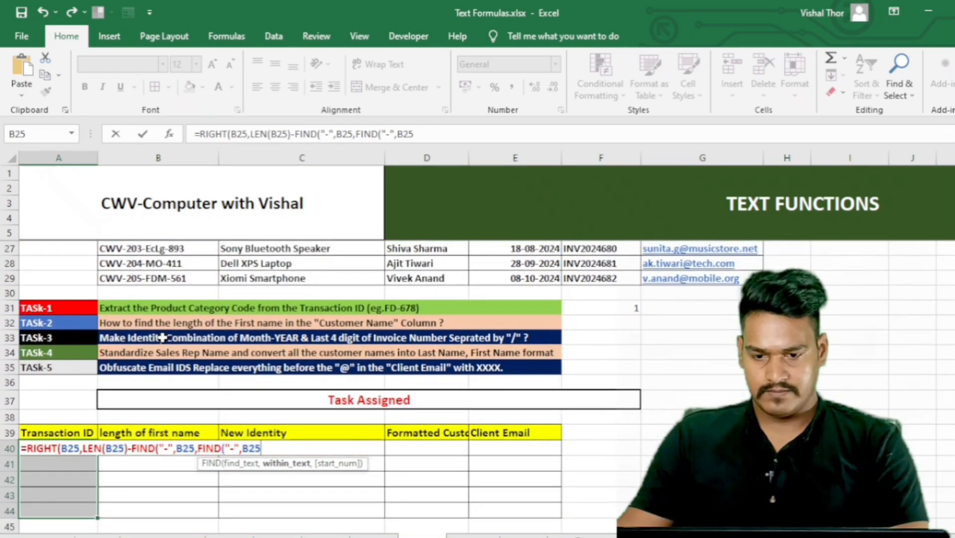
{"action": "type", "text": ")"}
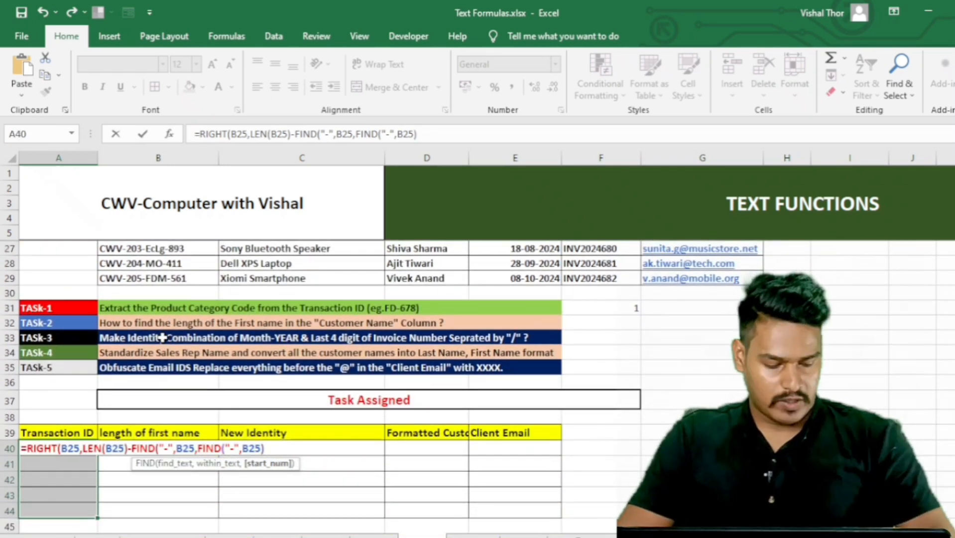
- Add +1 to the nested FIND, close the outer FIND, and fill the finished formula into A40:A44
{"action": "type", "text": "+1"}
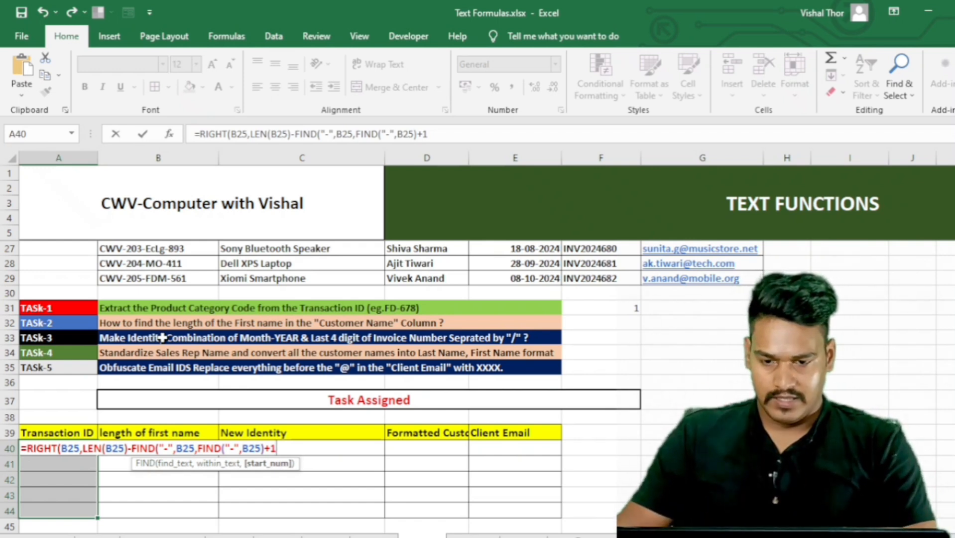
{"action": "type", "text": ")"}
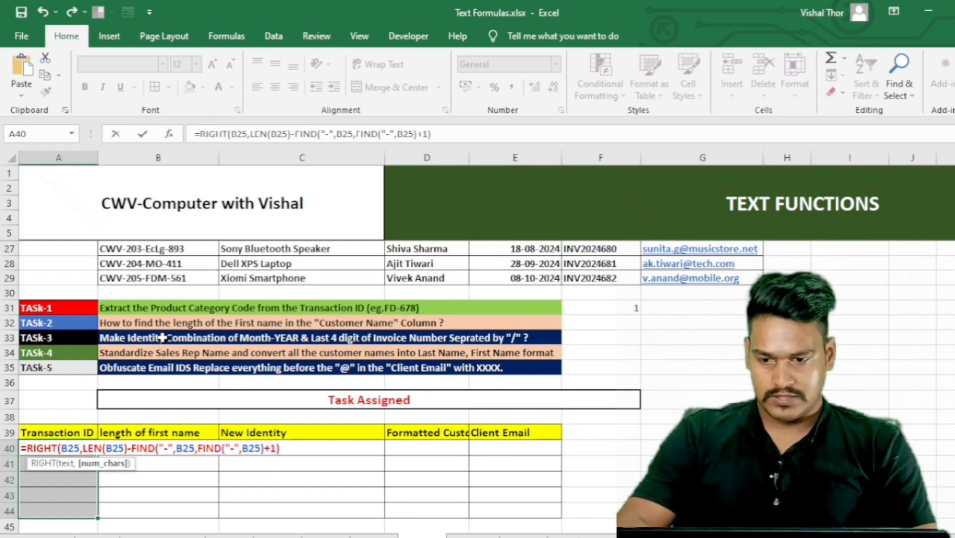
{"action": "key", "text": "ctrl+Return"}
{"action": "key", "text": "Return"}
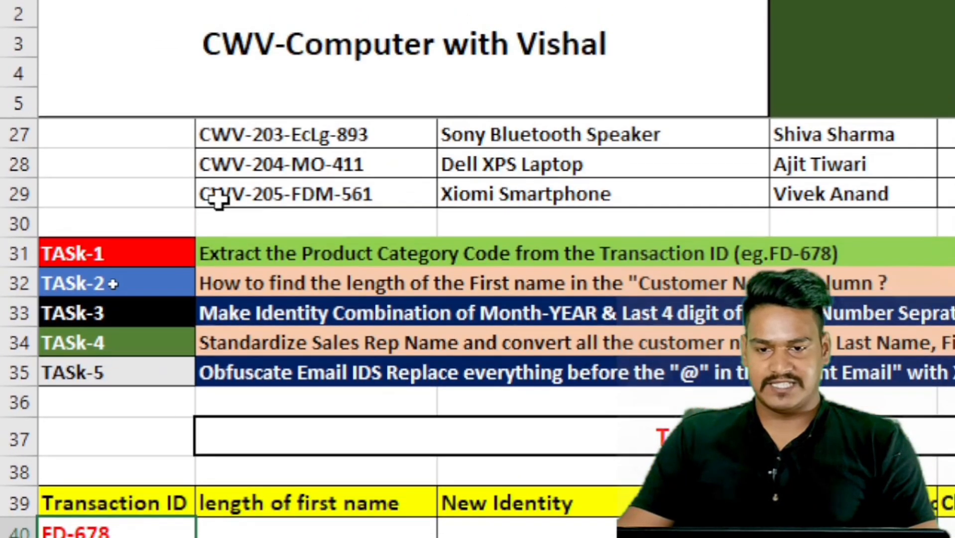
{"action": "scroll", "coordinate": [317, 253], "scroll_direction": "up", "scroll_amount": 2}
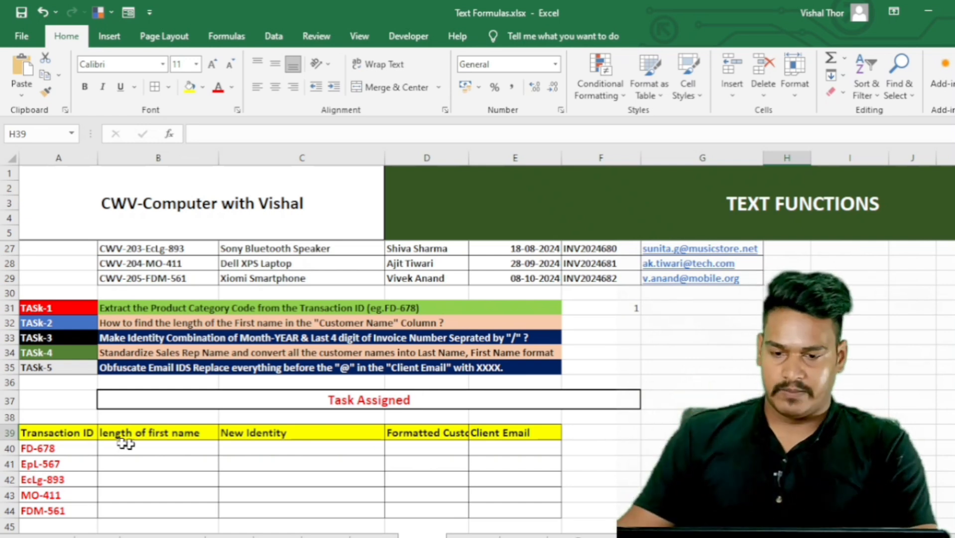
- Start a LEFT formula for B40:B44 in the length of first name column, using customer name D25 as its text
{"action": "left_click_drag", "start_coordinate": [150, 450], "coordinate": [147, 492]}
{"action": "type", "text": "=LEFT("}
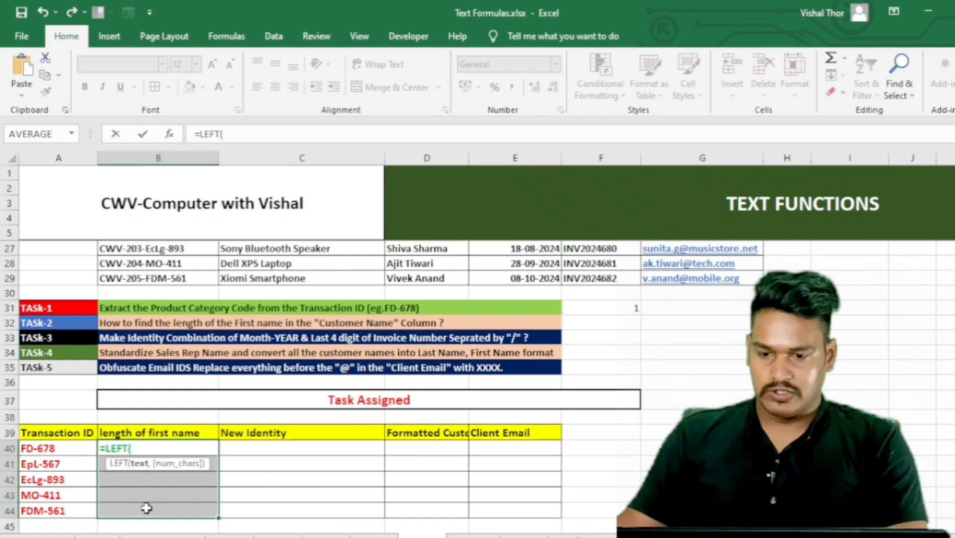
{"action": "scroll", "coordinate": [436, 349], "scroll_direction": "up", "scroll_amount": 2}
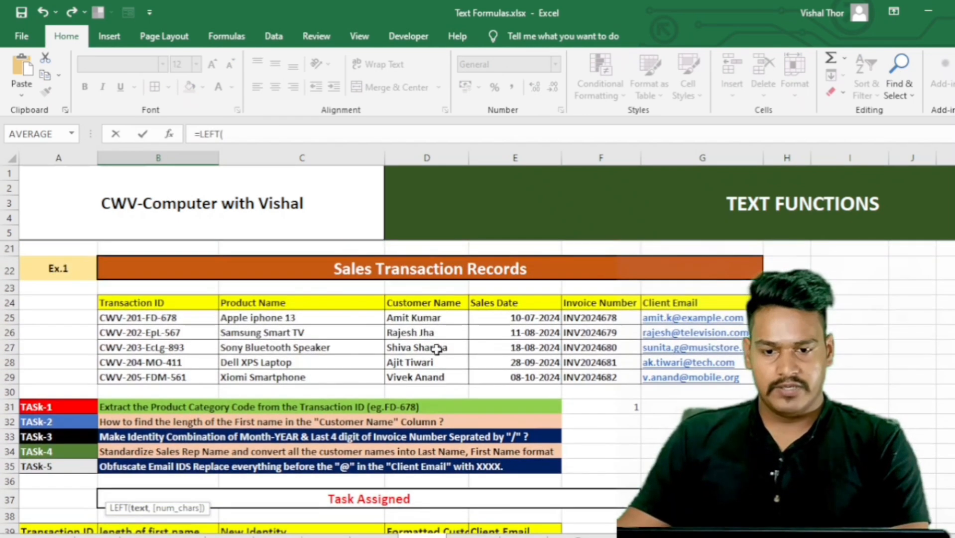
{"action": "left_click", "coordinate": [415, 318]}
{"action": "scroll", "coordinate": [224, 394], "scroll_direction": "down", "scroll_amount": 2}
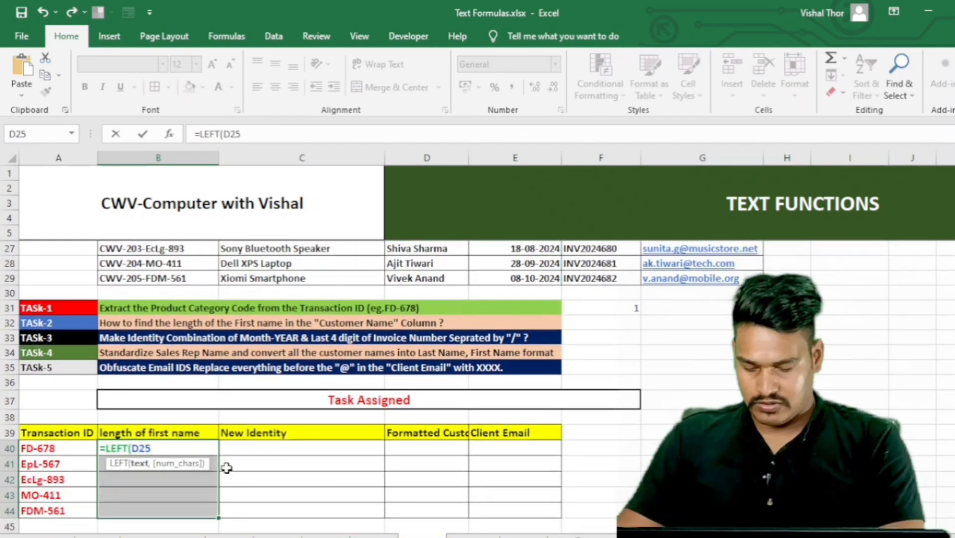
- Complete the LEFT formula with FIND(" ",D25)-1 as the number of characters and fill it into B40:B44
{"action": "type", "text": ",fin"}
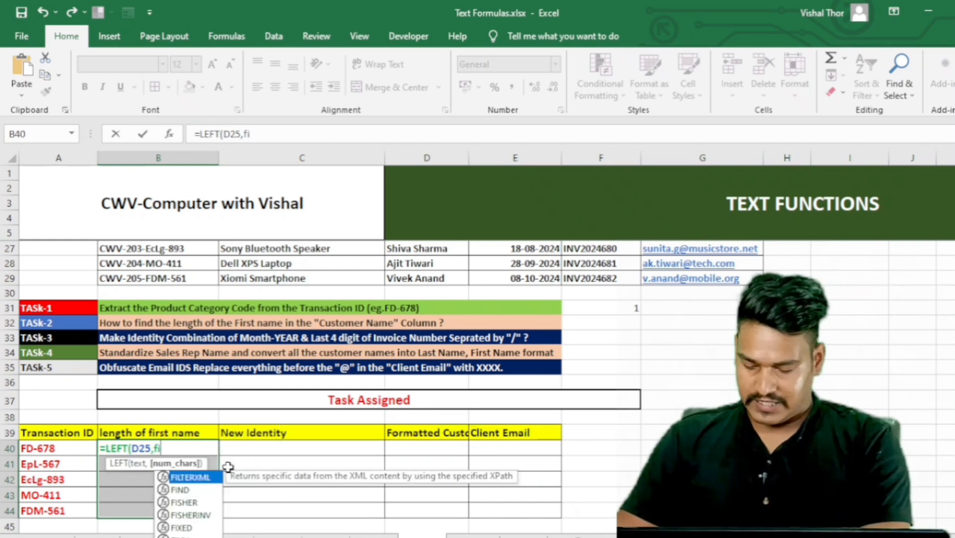
{"action": "key", "text": "Tab"}
{"action": "type", "text": "\" \","}
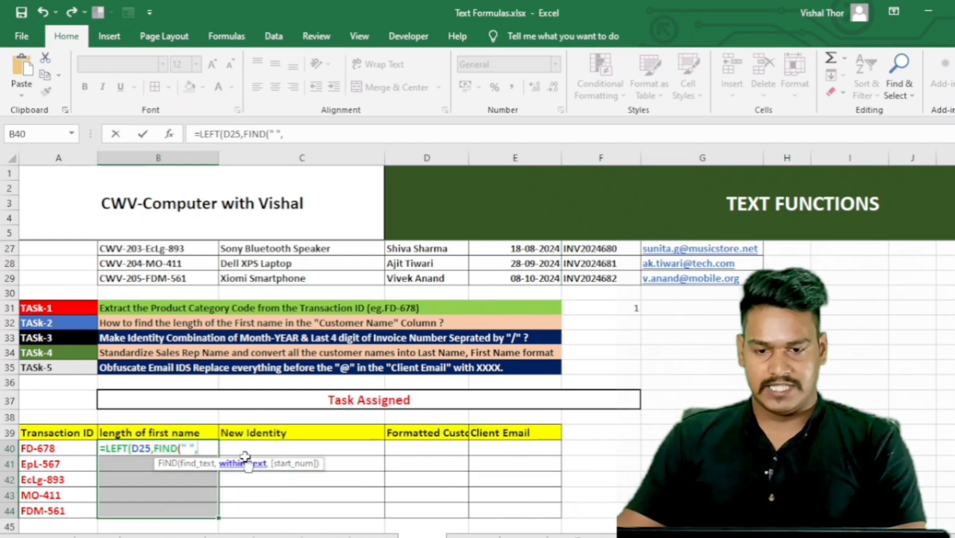
{"action": "scroll", "coordinate": [233, 476], "scroll_direction": "up", "scroll_amount": 2}
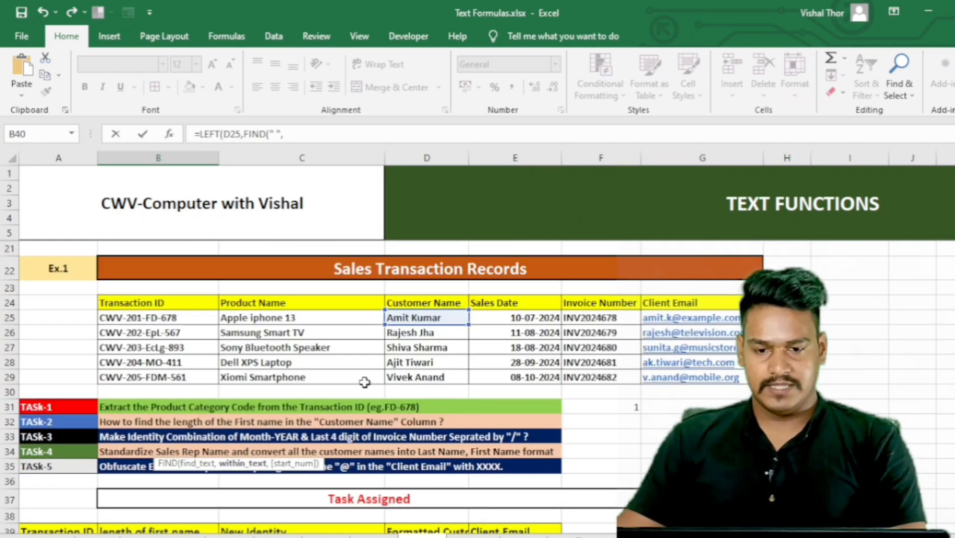
{"action": "left_click", "coordinate": [408, 317]}
{"action": "scroll", "coordinate": [344, 365], "scroll_direction": "down", "scroll_amount": 2}
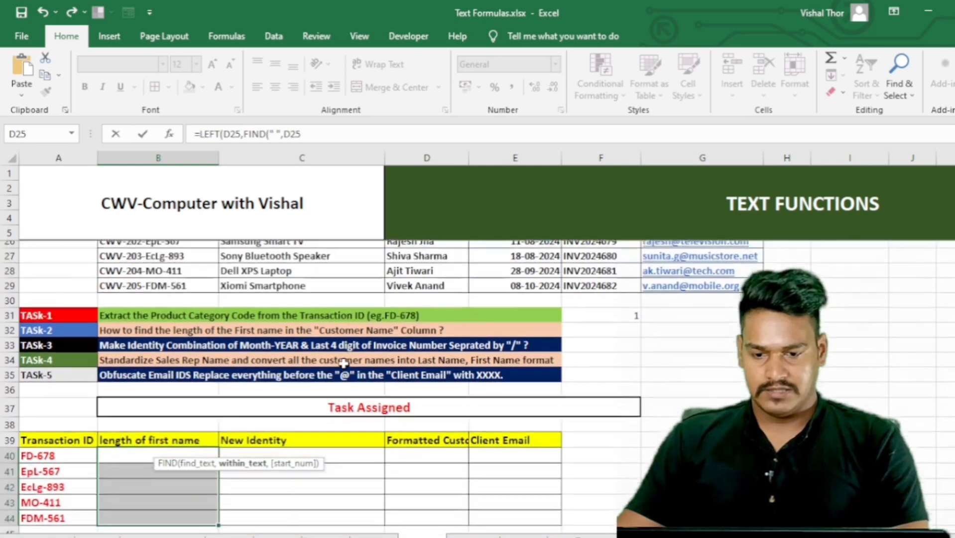
{"action": "type", "text": ")-1"}
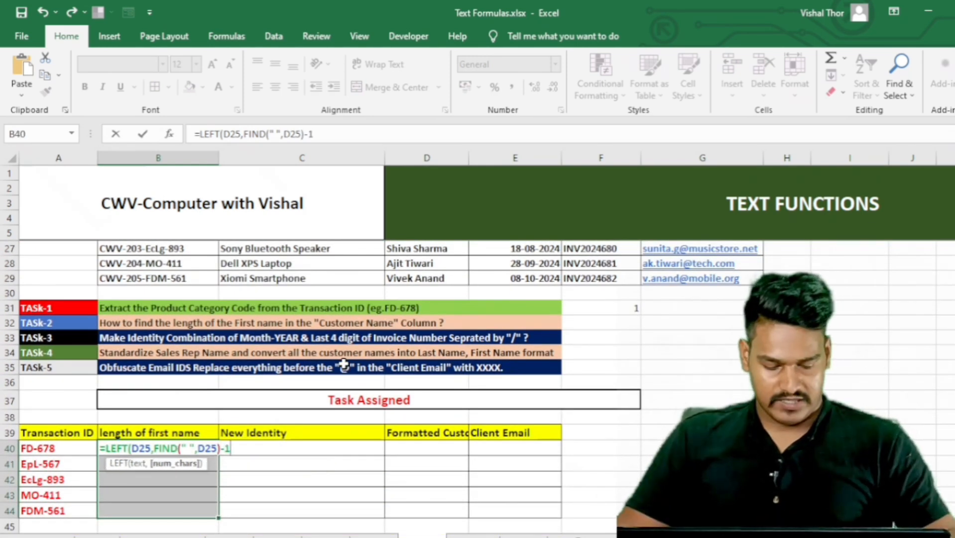
{"action": "type", "text": ")"}
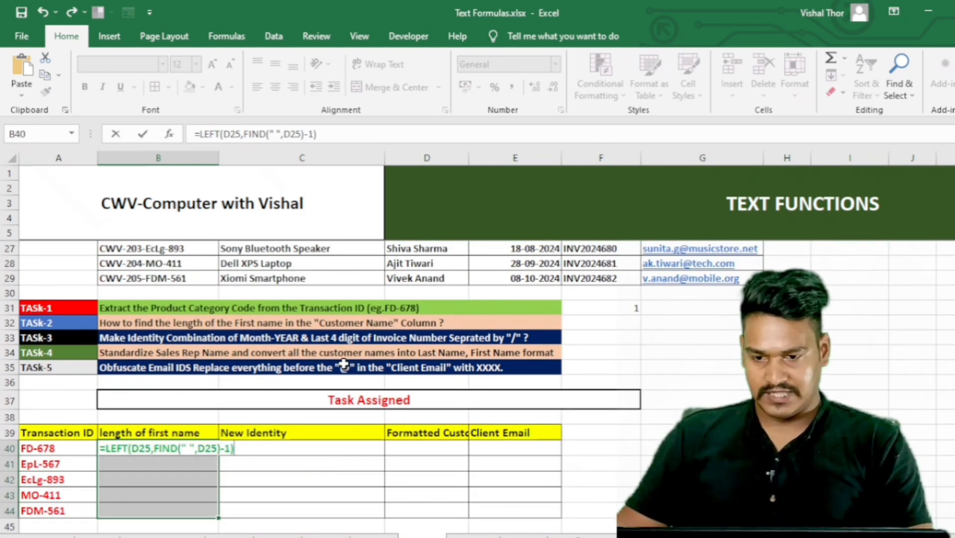
{"action": "key", "text": "ctrl+Return"}
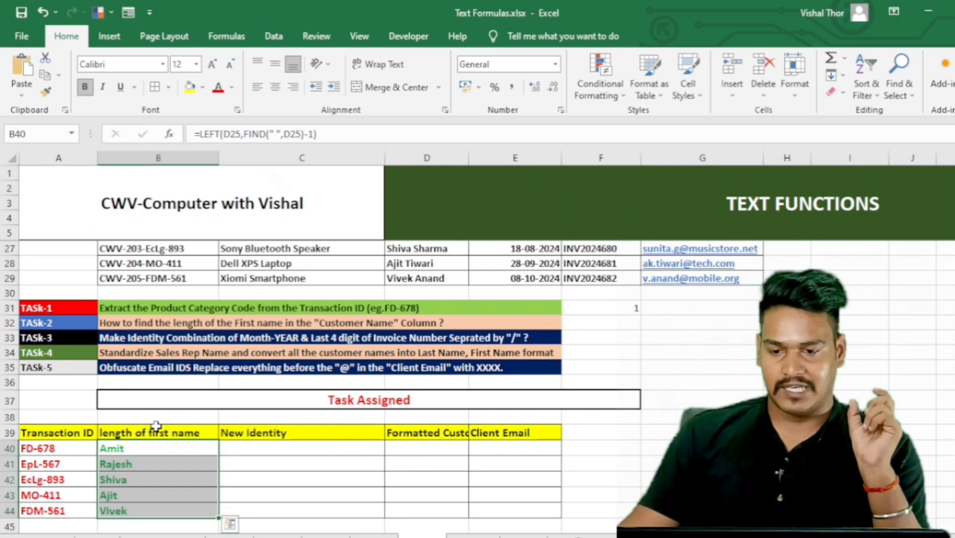
- Wrap the LEFT formula in LEN to get =LEN(LEFT(D25,FIND(" ",D25)-1)) and fill it into B40:B44
{"action": "double_click", "coordinate": [154, 446]}
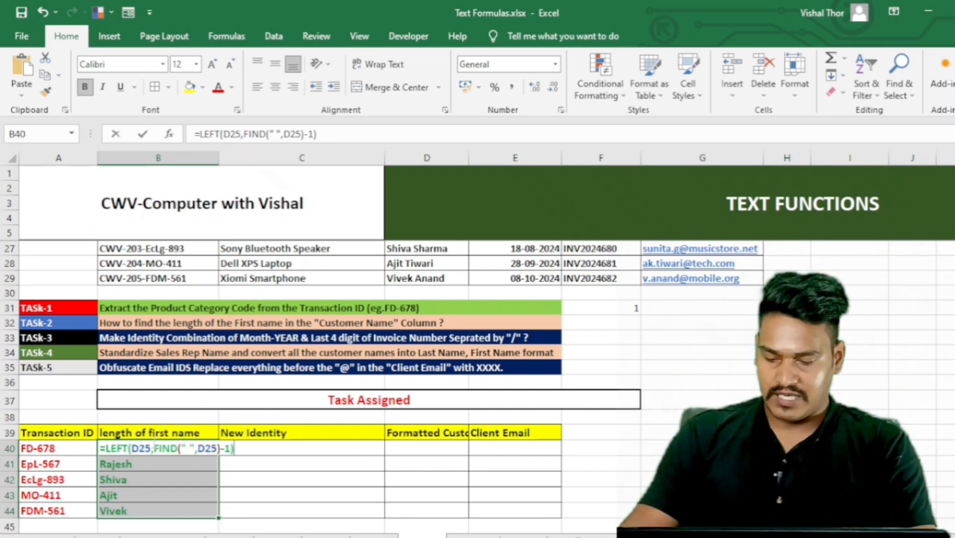
{"action": "left_click", "coordinate": [106, 447]}
{"action": "type", "text": "len"}
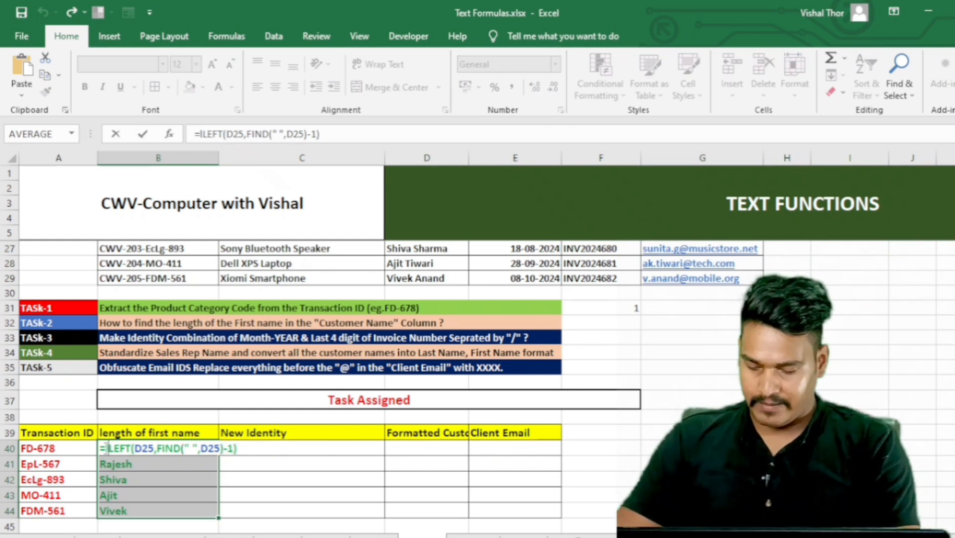
{"action": "key", "text": "Tab"}
{"action": "left_click", "coordinate": [259, 447]}
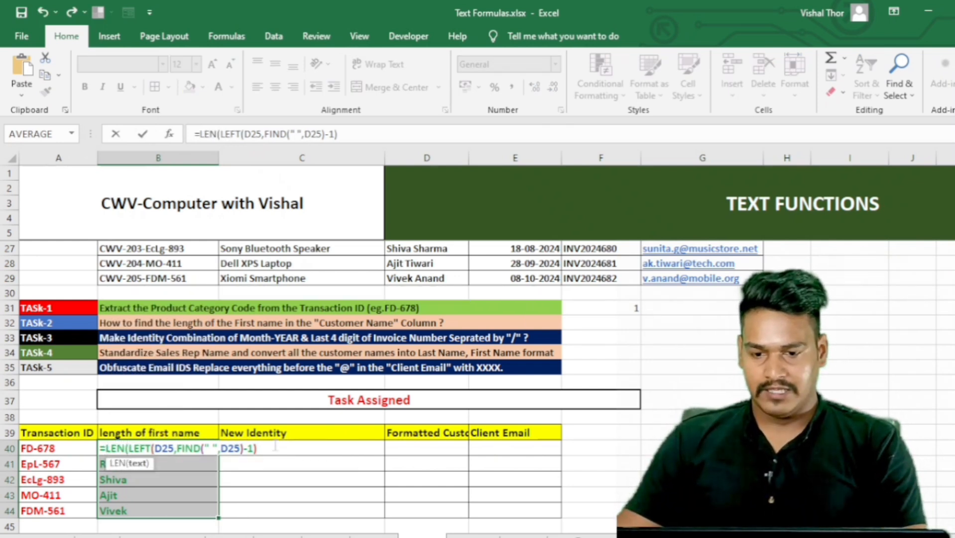
{"action": "type", "text": ")"}
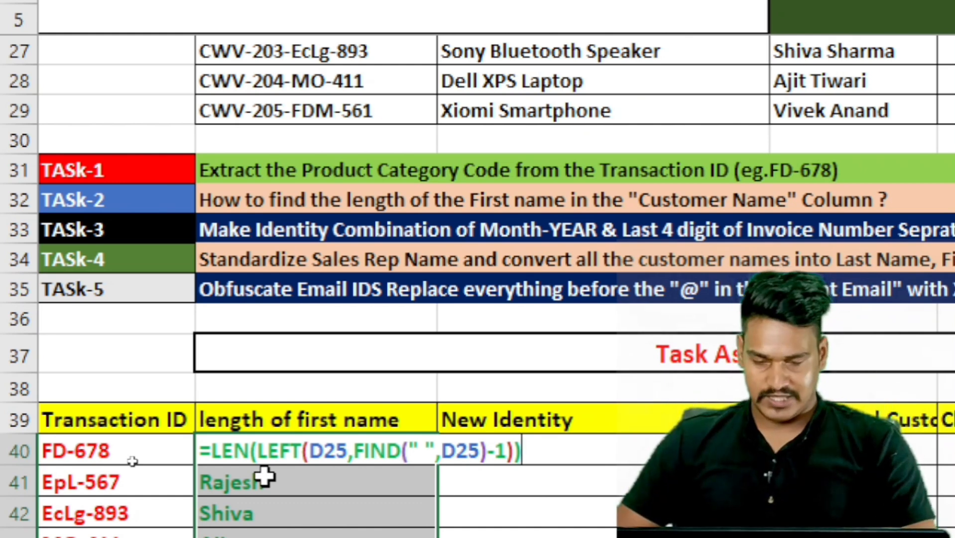
{"action": "key", "text": "ctrl+Return"}
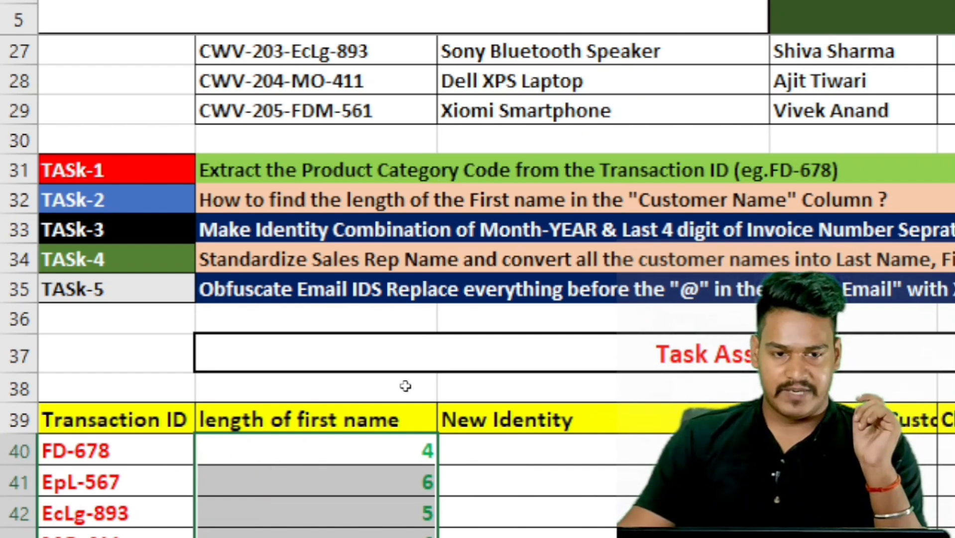
- Start a TEXT formula for C40:C44 in the New Identity column, using sales date E25 as its value
{"action": "scroll", "coordinate": [405, 386], "scroll_direction": "up", "scroll_amount": 3}
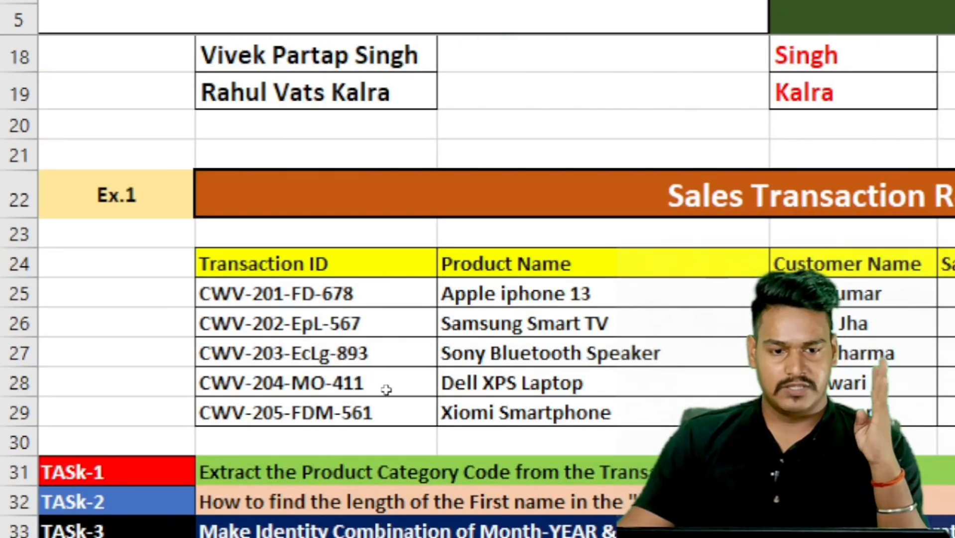
{"action": "scroll", "coordinate": [578, 397], "scroll_direction": "down", "scroll_amount": 3}
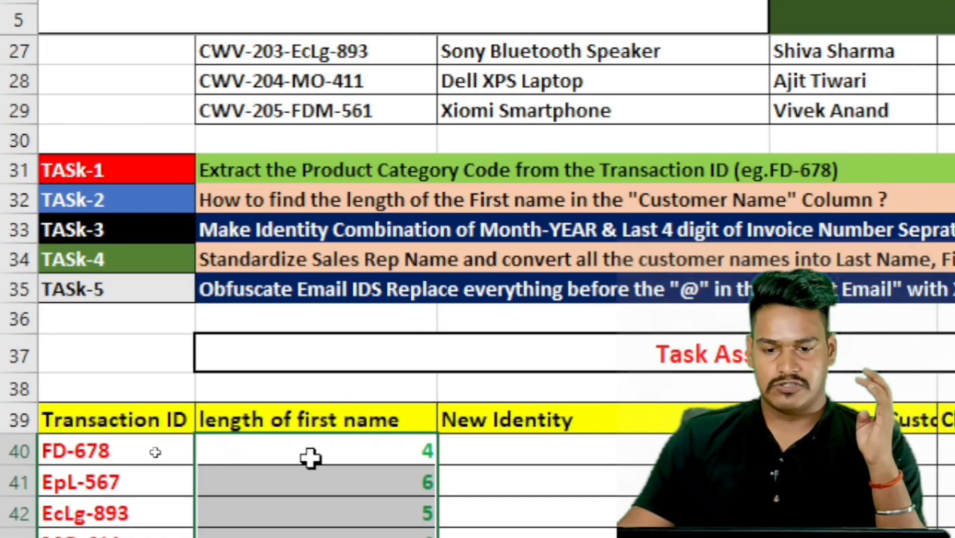
{"action": "scroll", "coordinate": [458, 343], "scroll_direction": "up", "scroll_amount": 2}
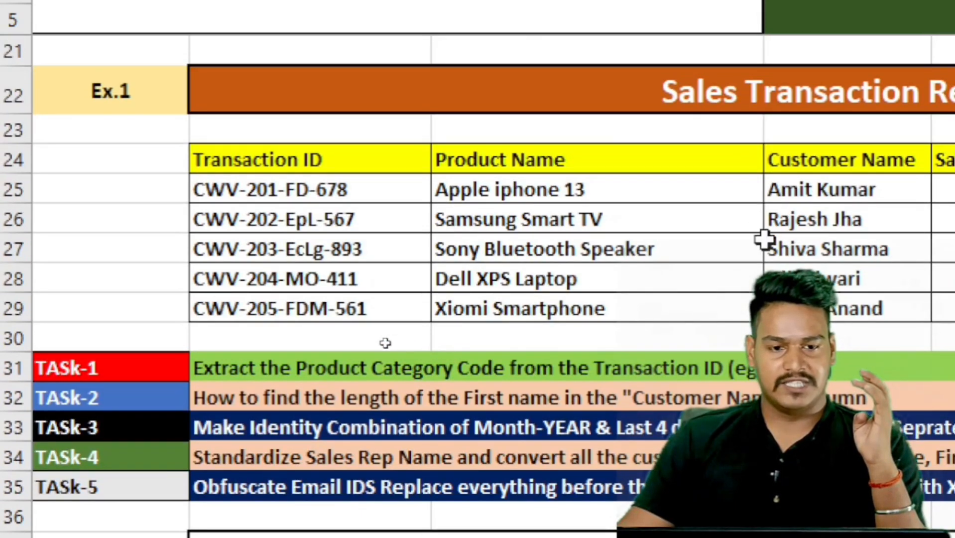
{"action": "scroll", "coordinate": [439, 299], "scroll_direction": "down", "scroll_amount": 3}
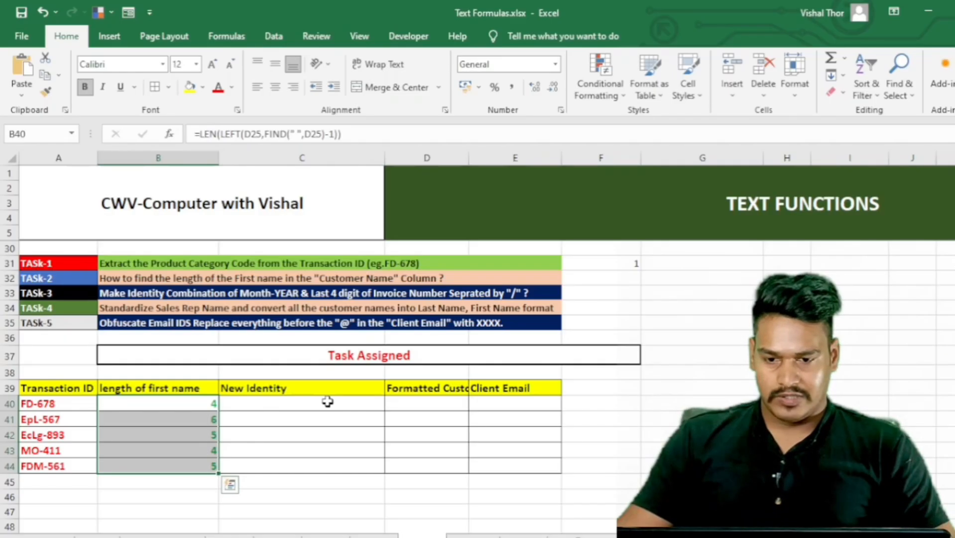
{"action": "left_click_drag", "start_coordinate": [521, 490], "coordinate": [517, 537]}
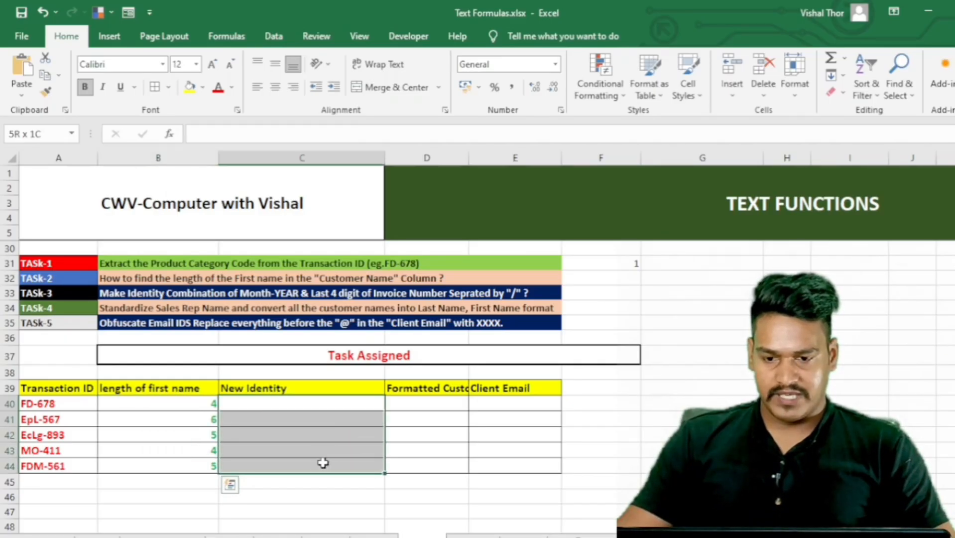
{"action": "type", "text": "="}
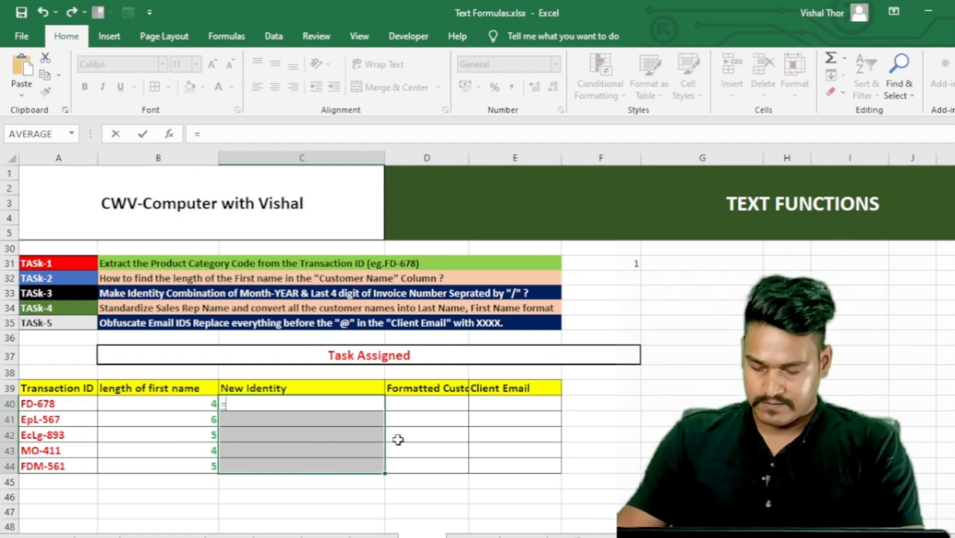
{"action": "type", "text": "text"}
{"action": "key", "text": "Tab"}
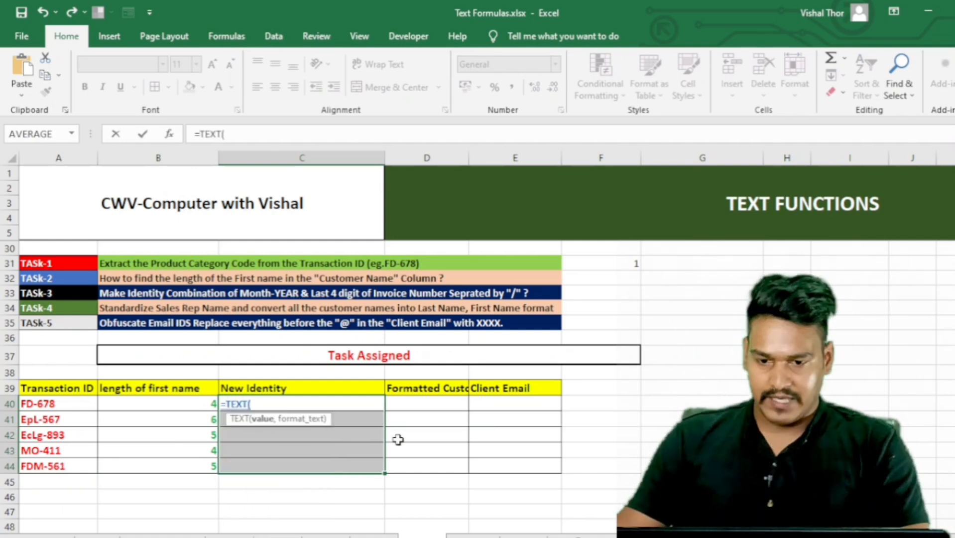
{"action": "scroll", "coordinate": [335, 354], "scroll_direction": "up", "scroll_amount": 2}
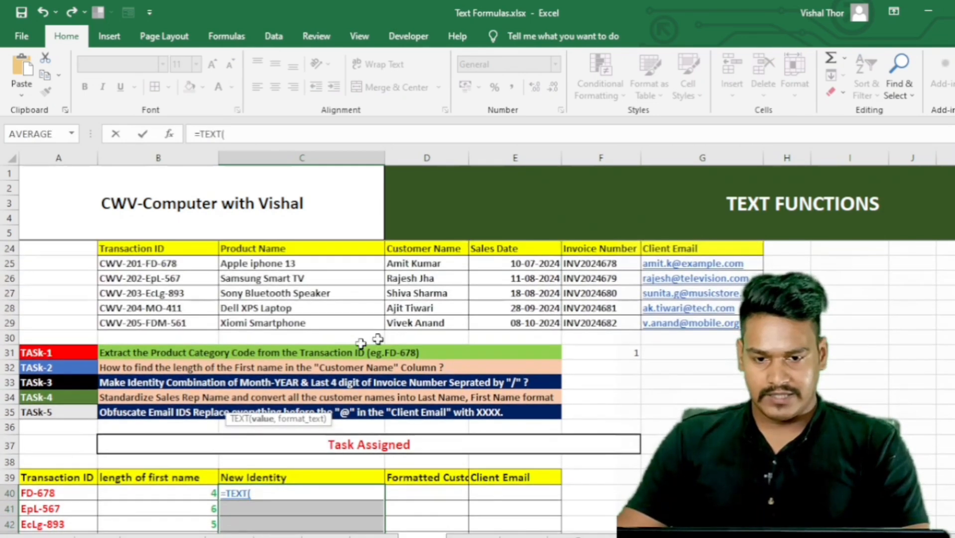
{"action": "left_click", "coordinate": [512, 268]}
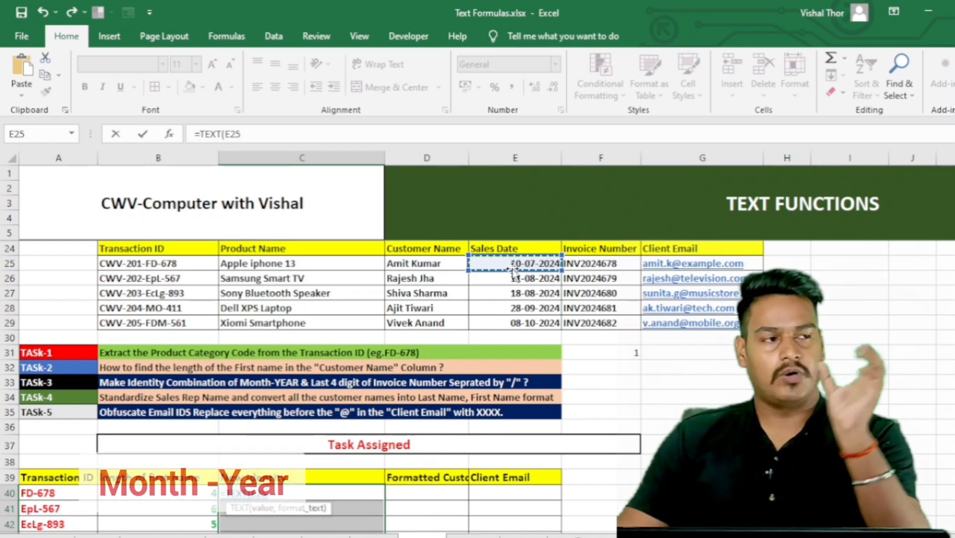
- Set the TEXT function's format to "mmm-yyyy" and close the function
{"action": "type", "text": ","}
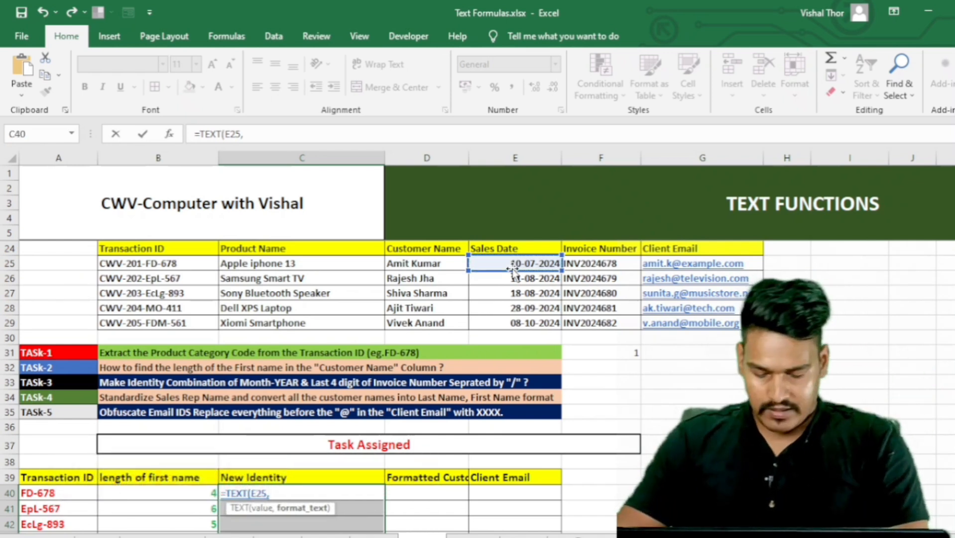
{"action": "type", "text": "\""}
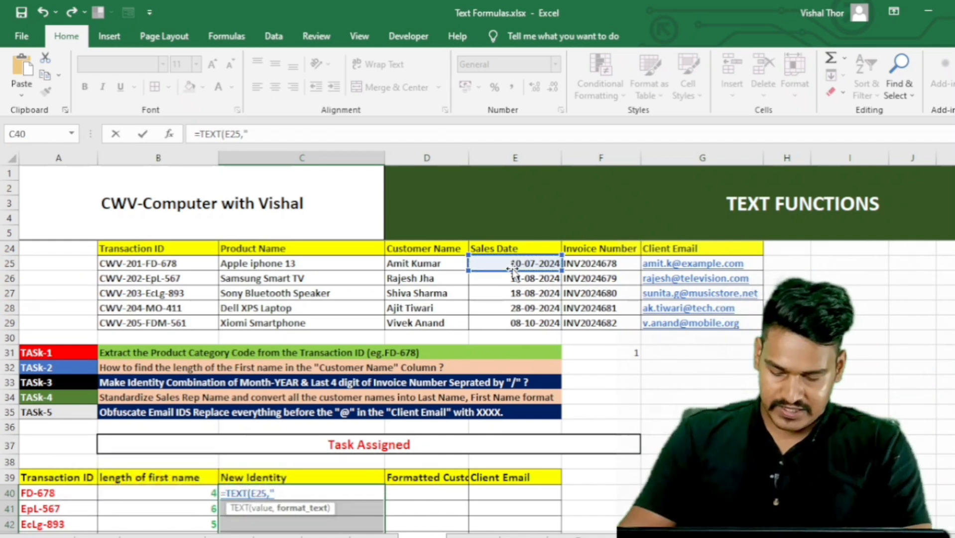
{"action": "type", "text": "mmm"}
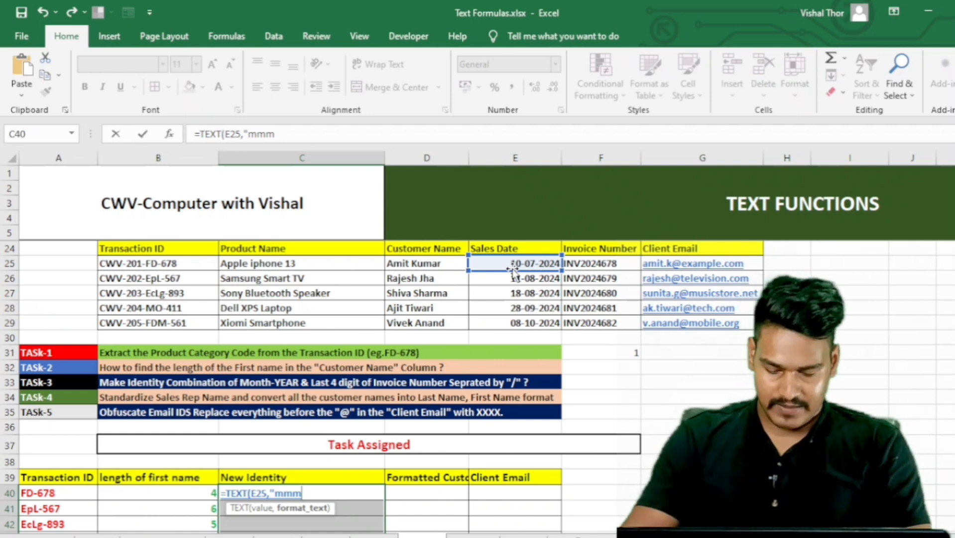
{"action": "type", "text": "-y"}
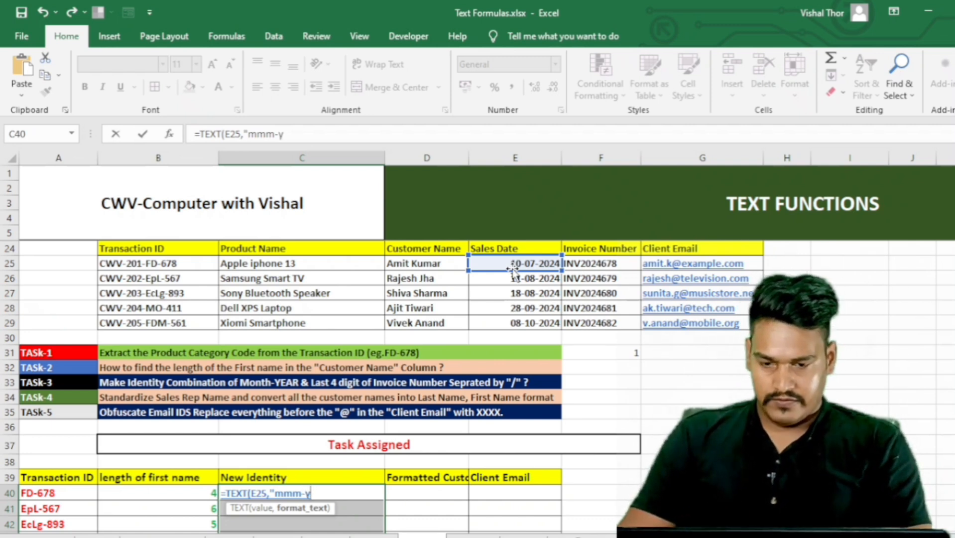
{"action": "type", "text": "yyy\""}
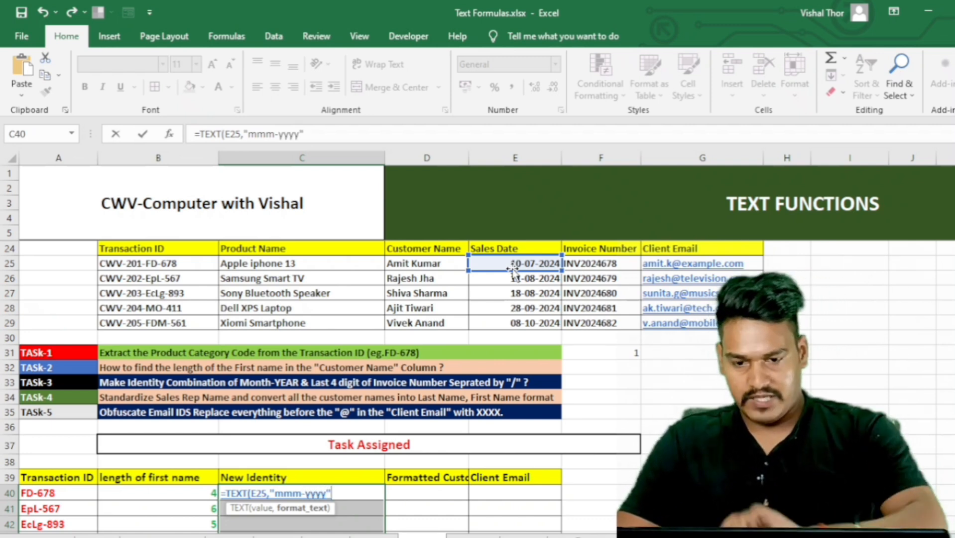
{"action": "type", "text": ")"}
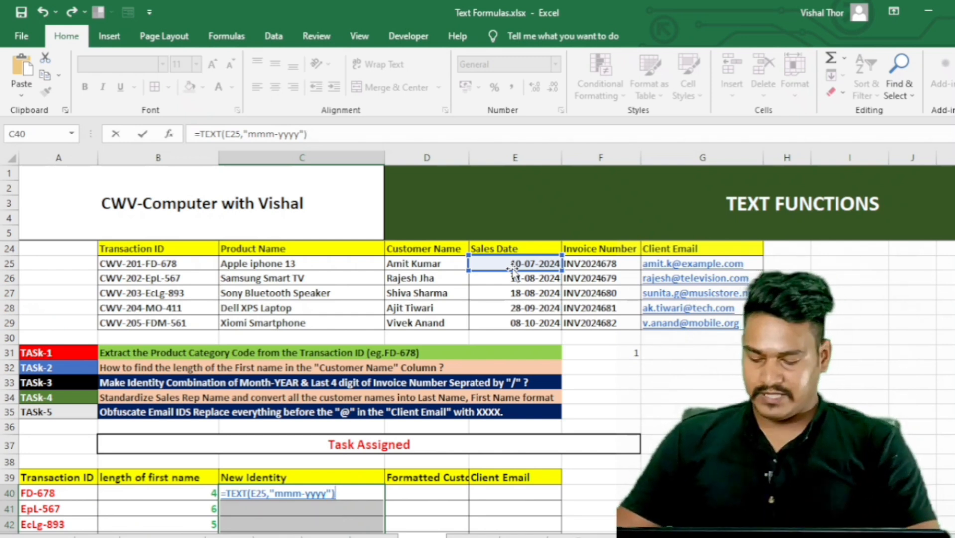
- Append a "/" separator to the TEXT result with & operators on both sides of it
{"action": "type", "text": "&"}
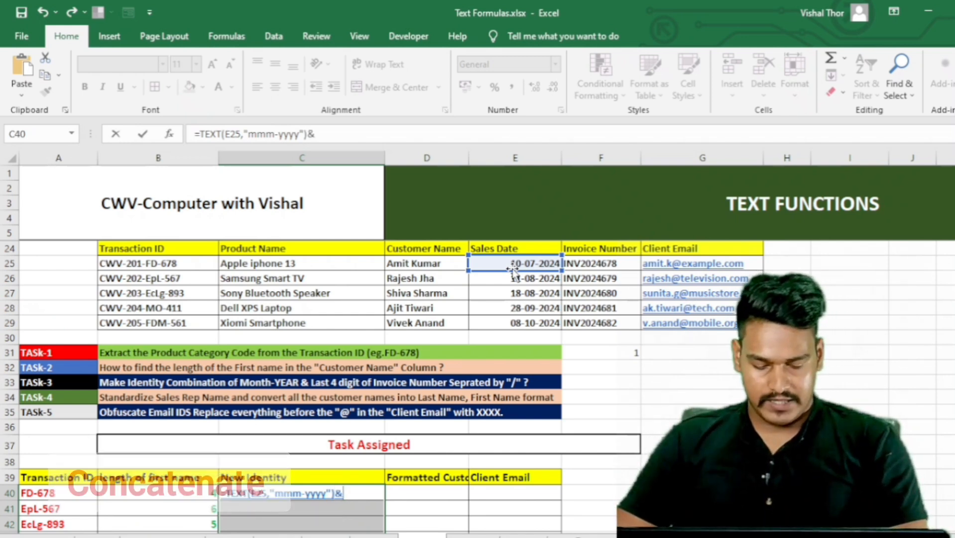
{"action": "type", "text": "\""}
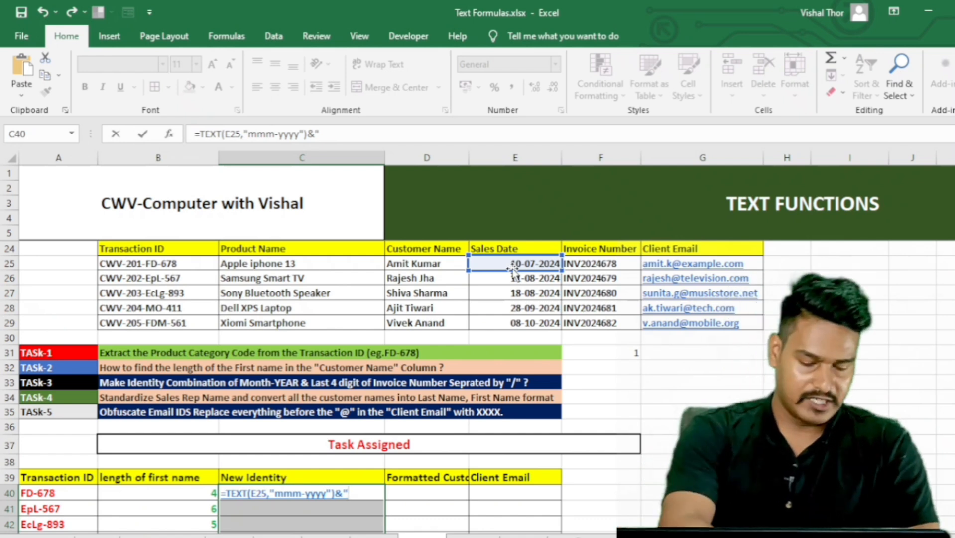
{"action": "type", "text": "/"}
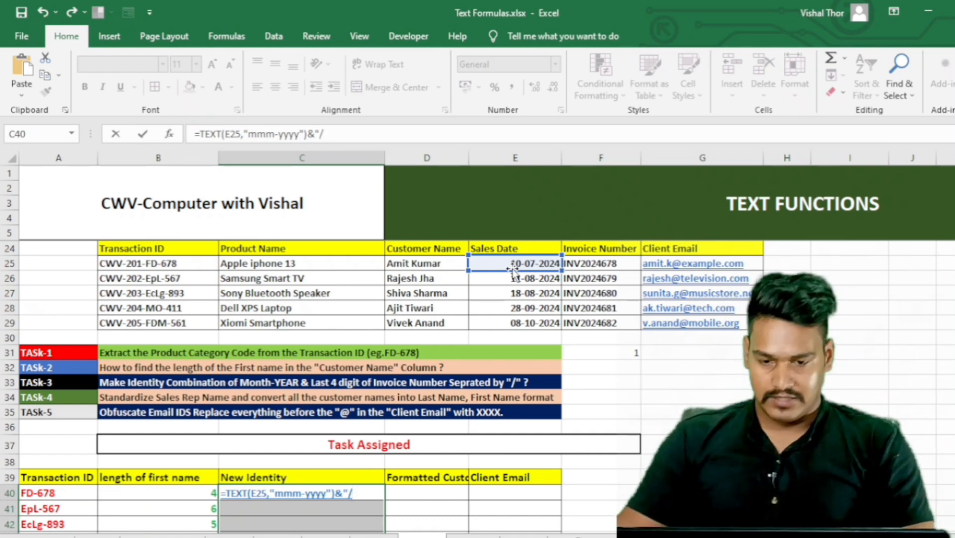
{"action": "type", "text": "\""}
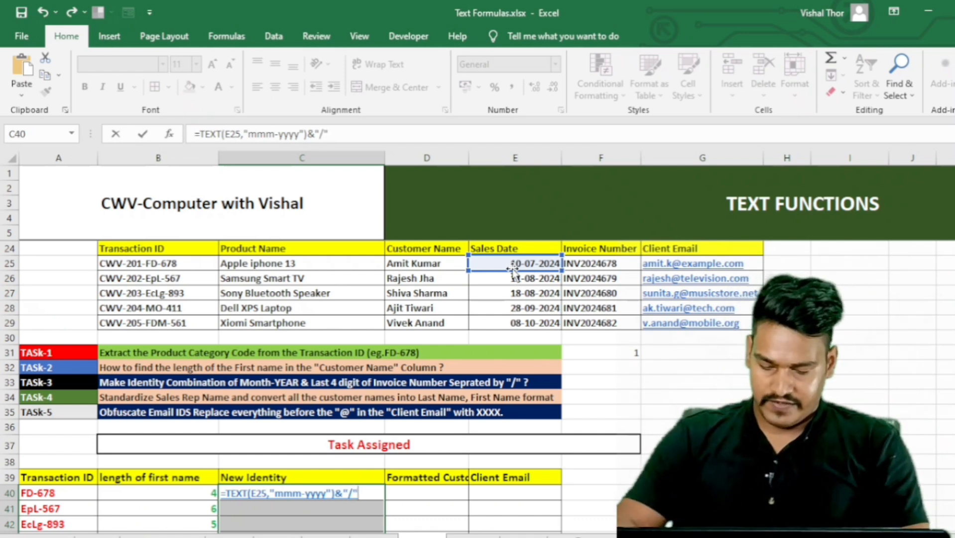
{"action": "type", "text": "&"}
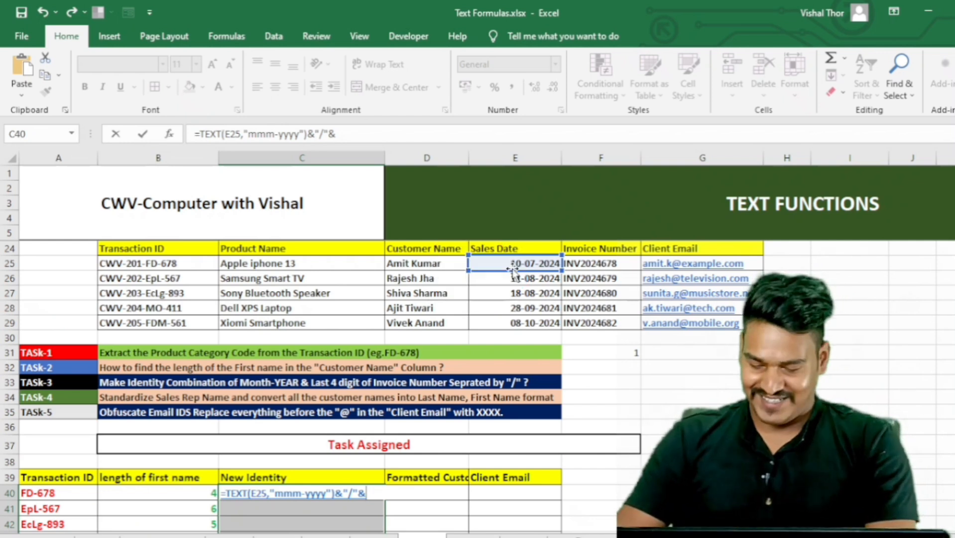
- Append RIGHT(F25,4) for the last four invoice number digits and fill the finished formula into C40:C44
{"action": "type", "text": "righ"}
{"action": "key", "text": "Tab"}
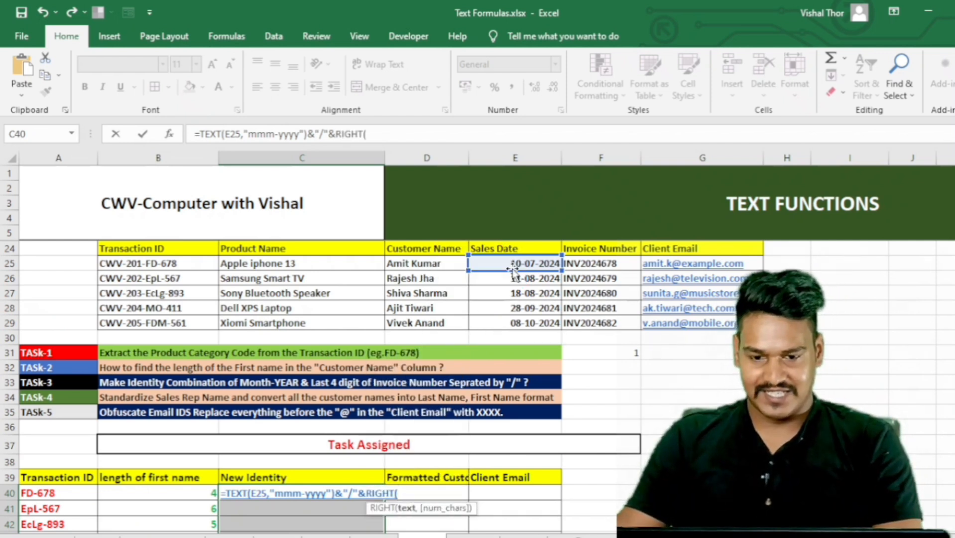
{"action": "left_click", "coordinate": [622, 263]}
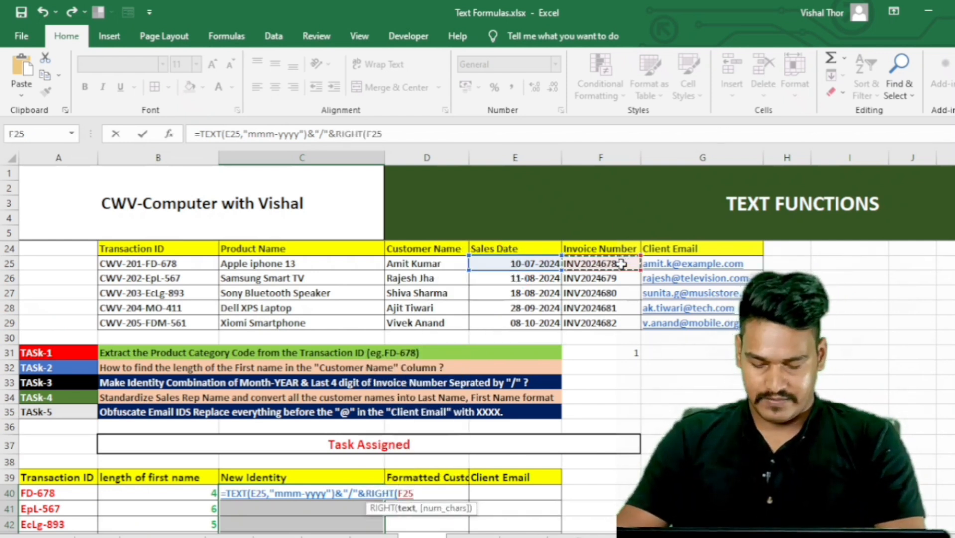
{"action": "type", "text": ",4"}
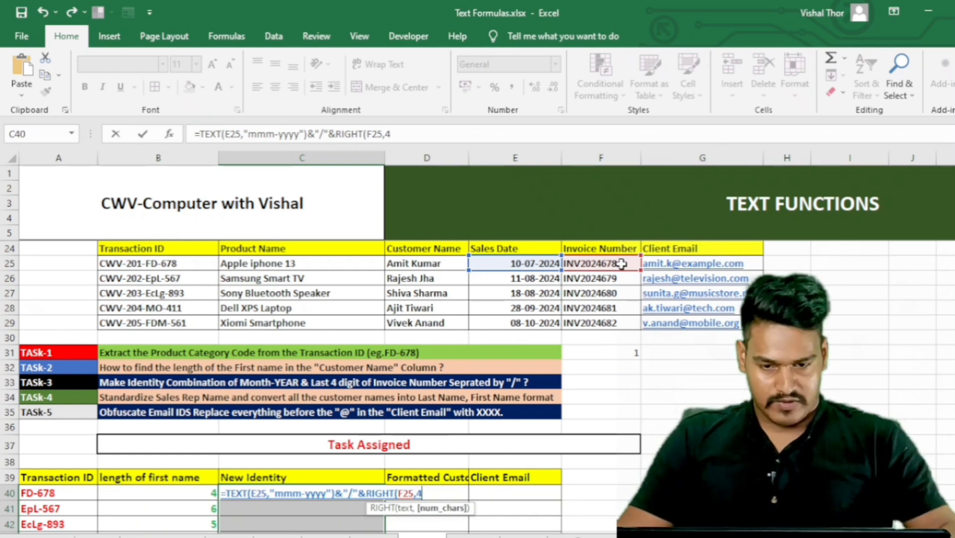
{"action": "type", "text": ")"}
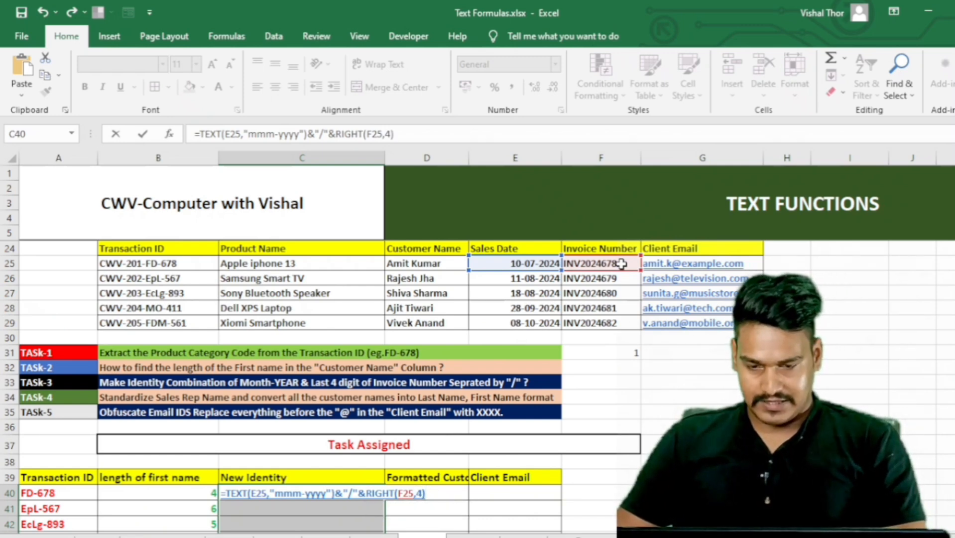
{"action": "key", "text": "ctrl+Return"}
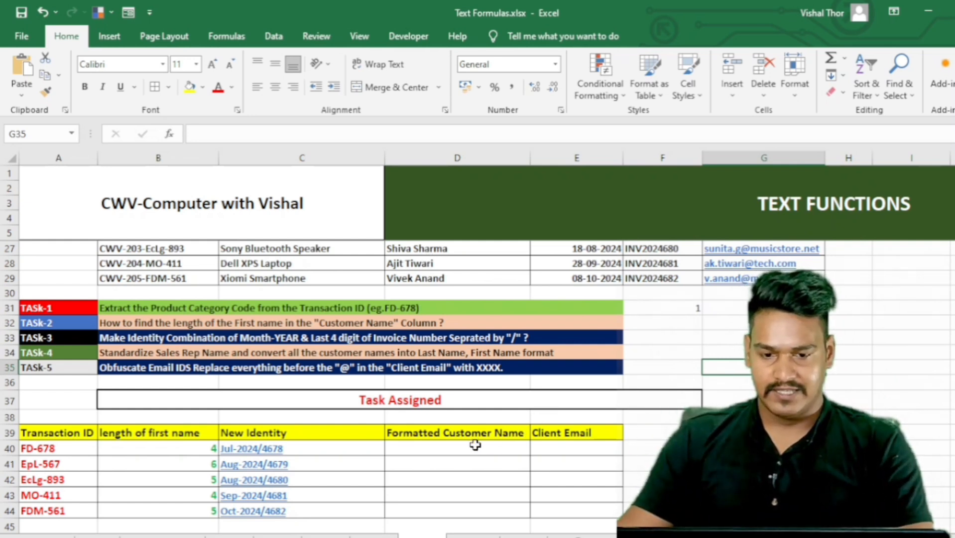
- Start a RIGHT formula for D40:D44 in the Formatted Customer Name column, using customer name D25 as its text
{"action": "left_click_drag", "start_coordinate": [471, 448], "coordinate": [466, 513]}
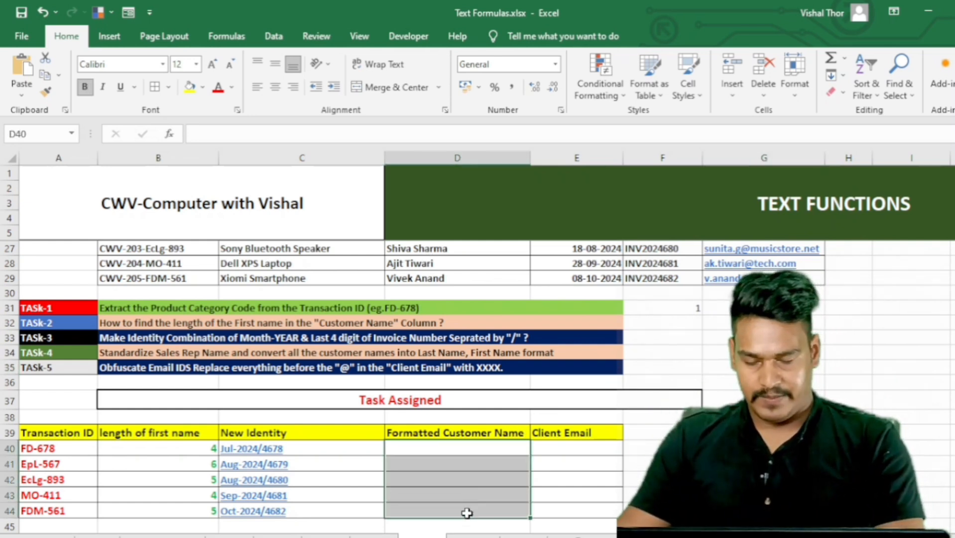
{"action": "type", "text": "="}
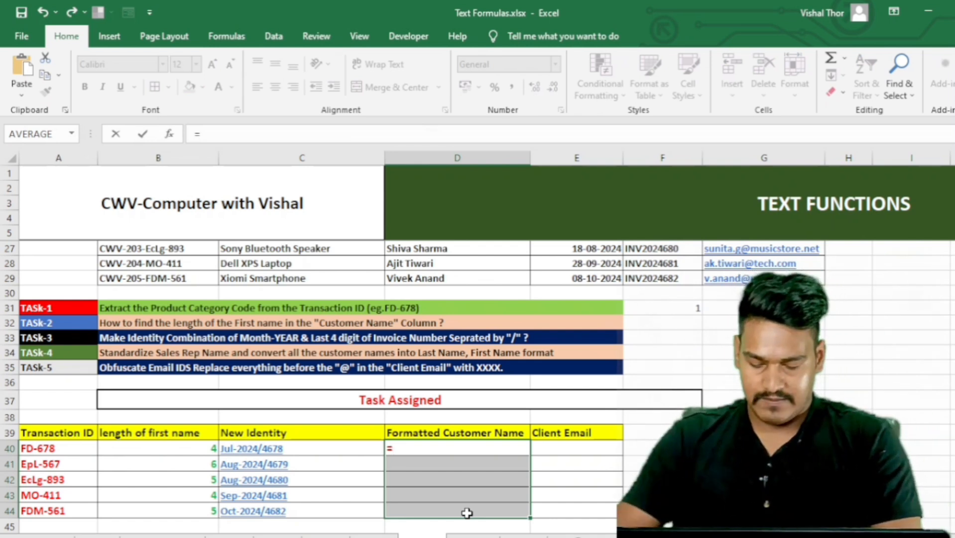
{"action": "type", "text": "="}
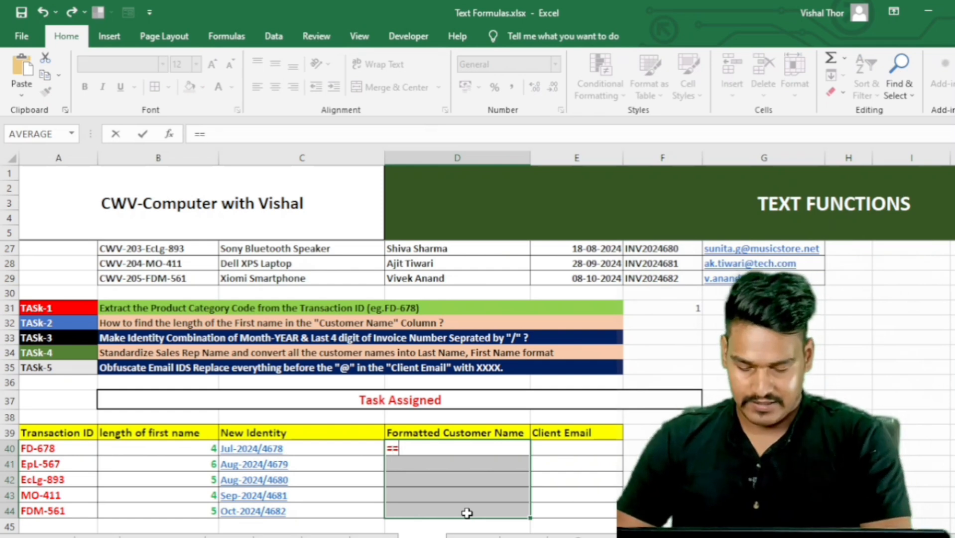
{"action": "type", "text": "right"}
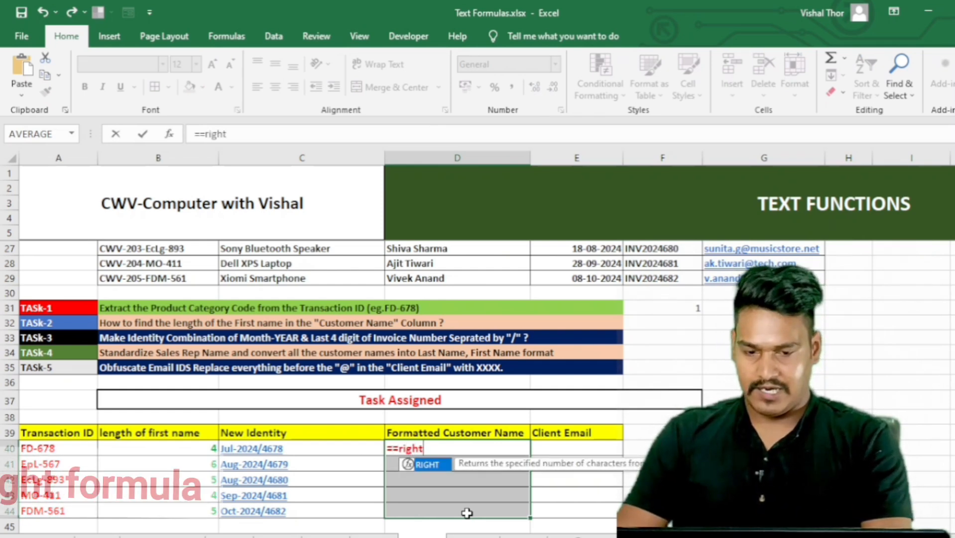
{"action": "key", "text": "Tab"}
{"action": "scroll", "coordinate": [478, 368], "scroll_direction": "up", "scroll_amount": 2}
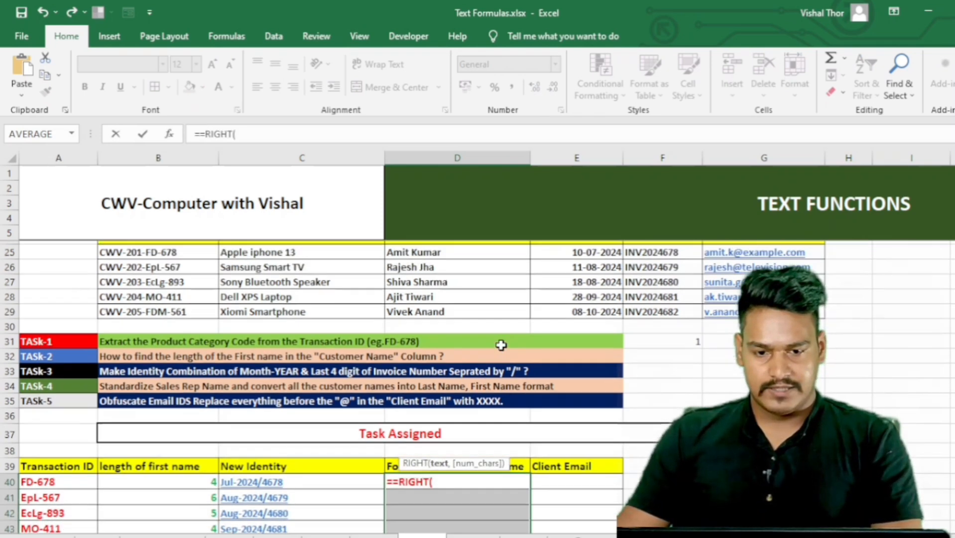
{"action": "left_click", "coordinate": [579, 317]}
{"action": "scroll", "coordinate": [408, 329], "scroll_direction": "down", "scroll_amount": 3}
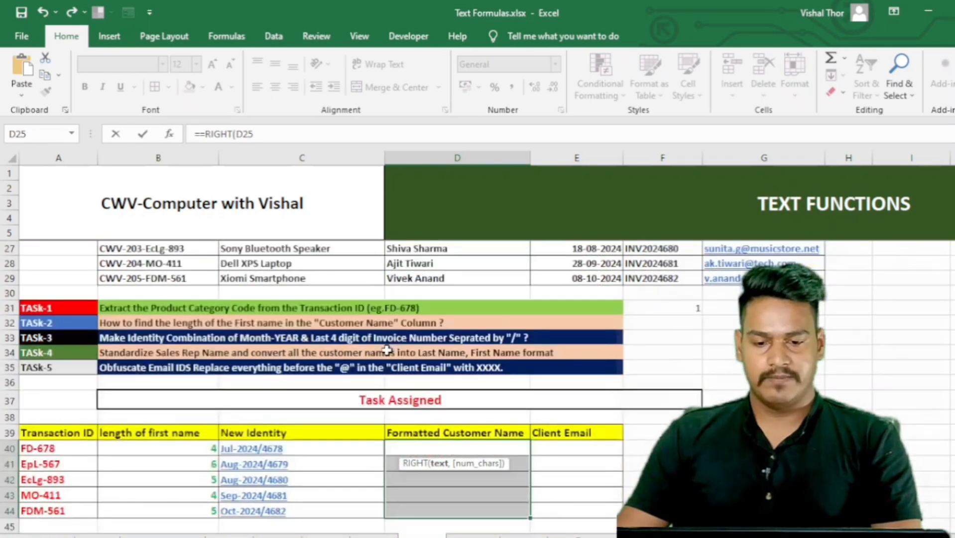
- Begin the RIGHT function's character count with LEN(D25) followed by a minus sign
{"action": "type", "text": ",le"}
{"action": "key", "text": "Tab"}
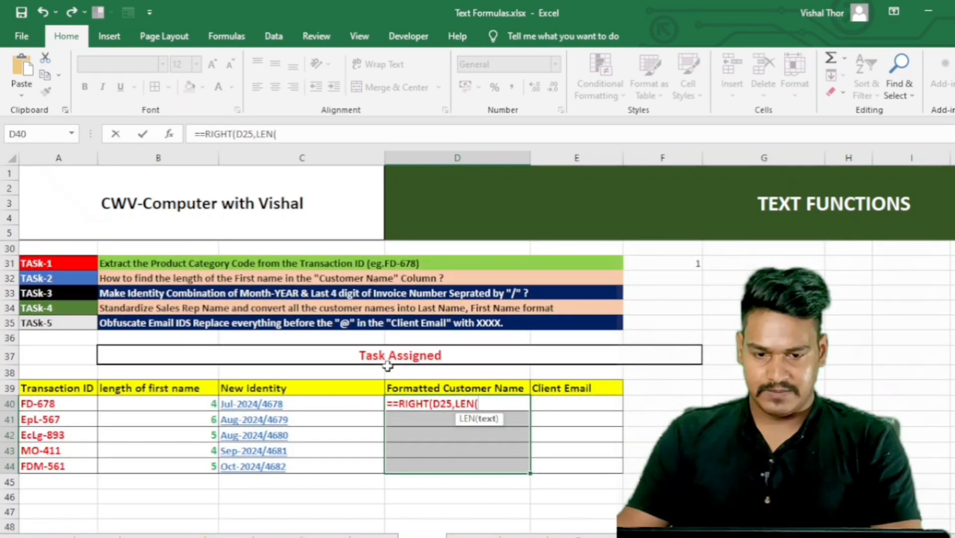
{"action": "scroll", "coordinate": [506, 328], "scroll_direction": "up", "scroll_amount": 2}
{"action": "scroll", "coordinate": [505, 328], "scroll_direction": "up", "scroll_amount": 1}
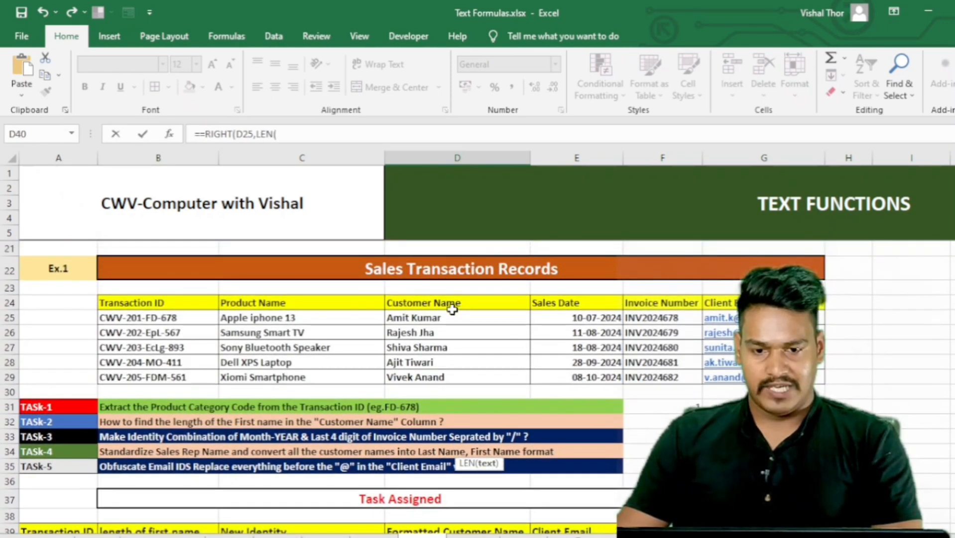
{"action": "left_click", "coordinate": [449, 313]}
{"action": "scroll", "coordinate": [423, 358], "scroll_direction": "down", "scroll_amount": 2}
{"action": "scroll", "coordinate": [421, 385], "scroll_direction": "down", "scroll_amount": 1}
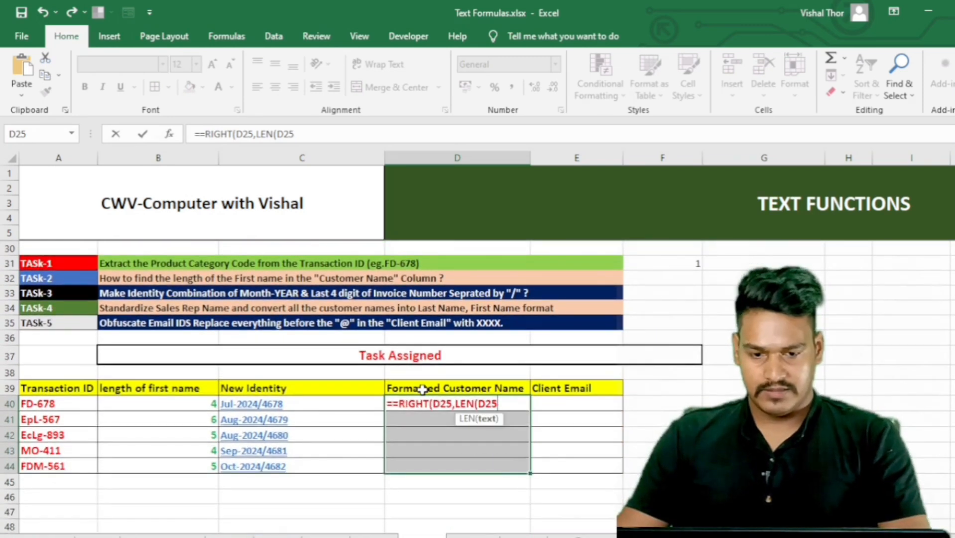
{"action": "type", "text": ")-"}
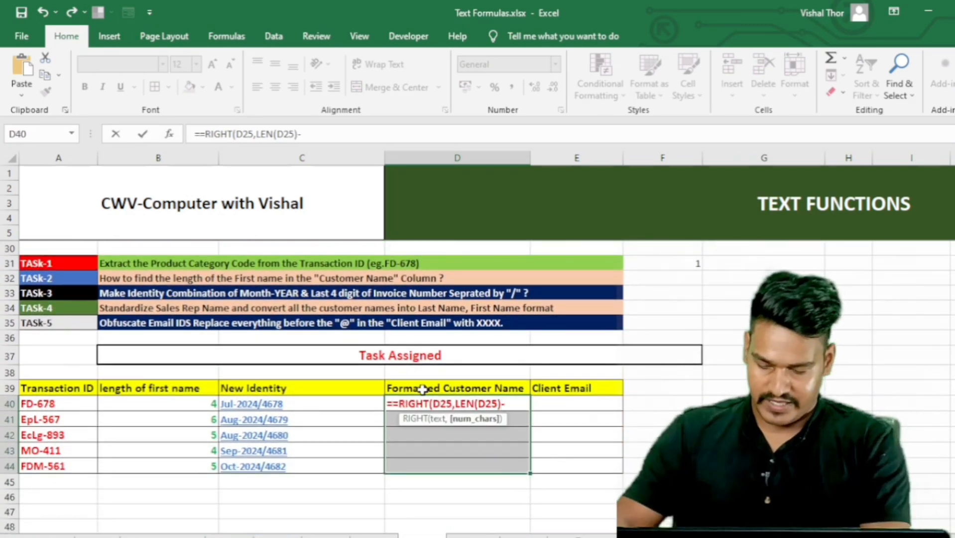
- Complete the character count with FIND(" ",D25) and fill the formula into D40:D44, accepting the offered typo correction
{"action": "type", "text": "FIND(\" \""}
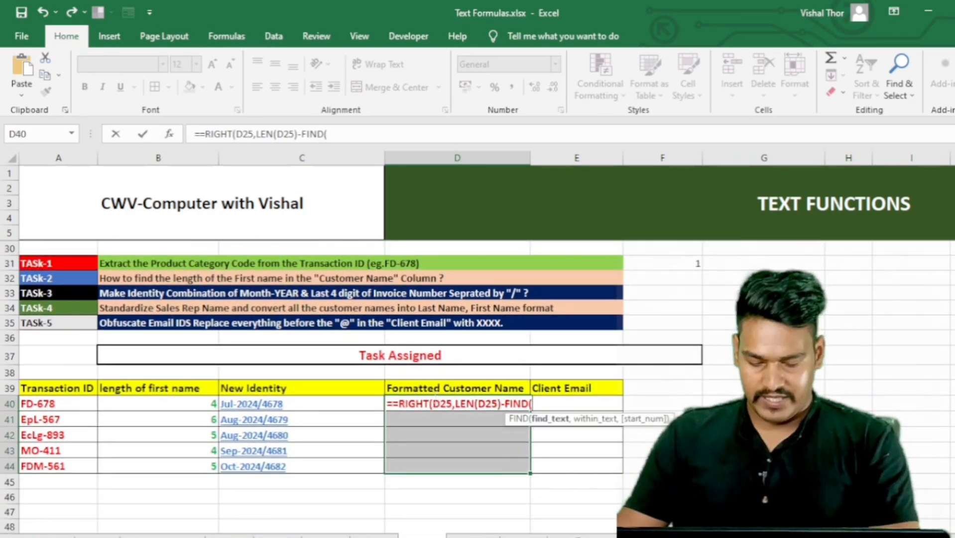
{"action": "type", "text": ","}
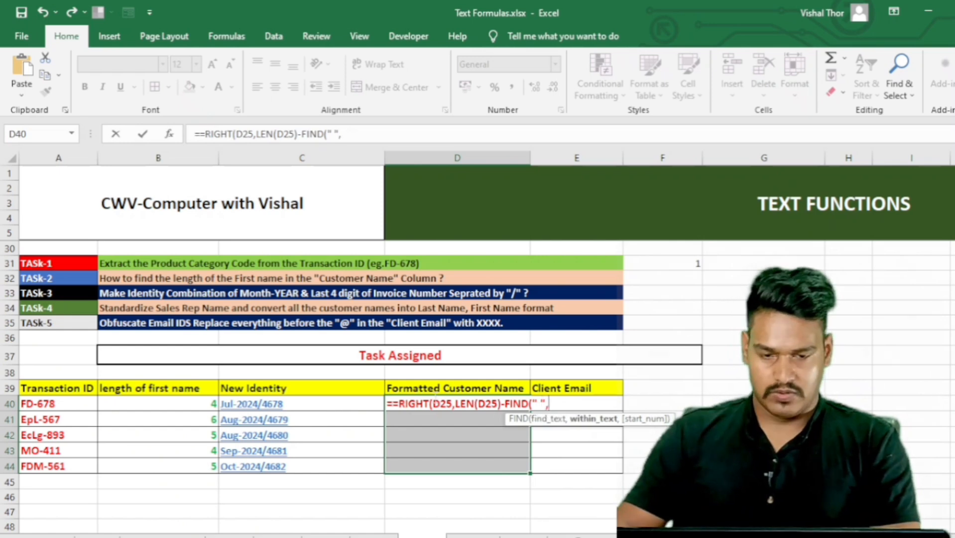
{"action": "scroll", "coordinate": [415, 273], "scroll_direction": "up", "scroll_amount": 3}
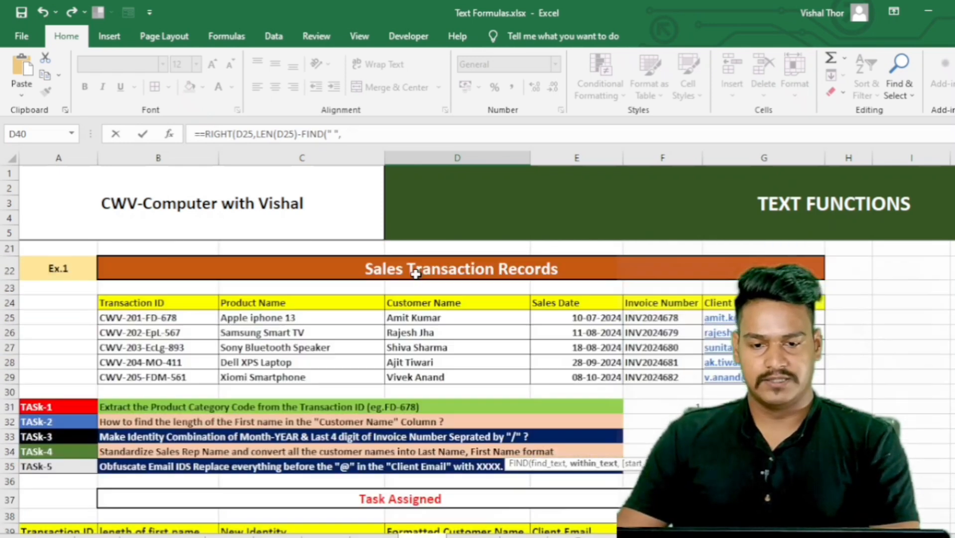
{"action": "left_click", "coordinate": [429, 317]}
{"action": "scroll", "coordinate": [430, 317], "scroll_direction": "down", "scroll_amount": 3}
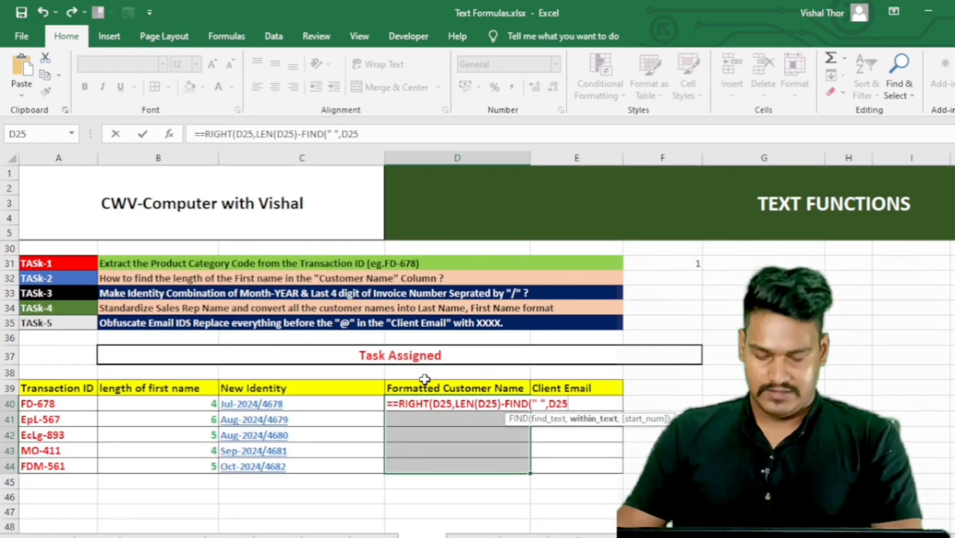
{"action": "type", "text": ")"}
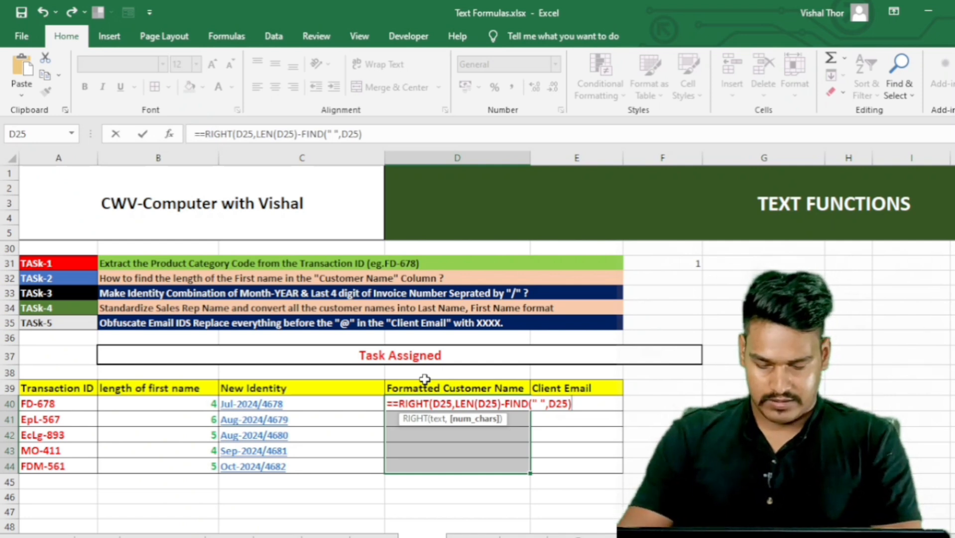
{"action": "type", "text": ")"}
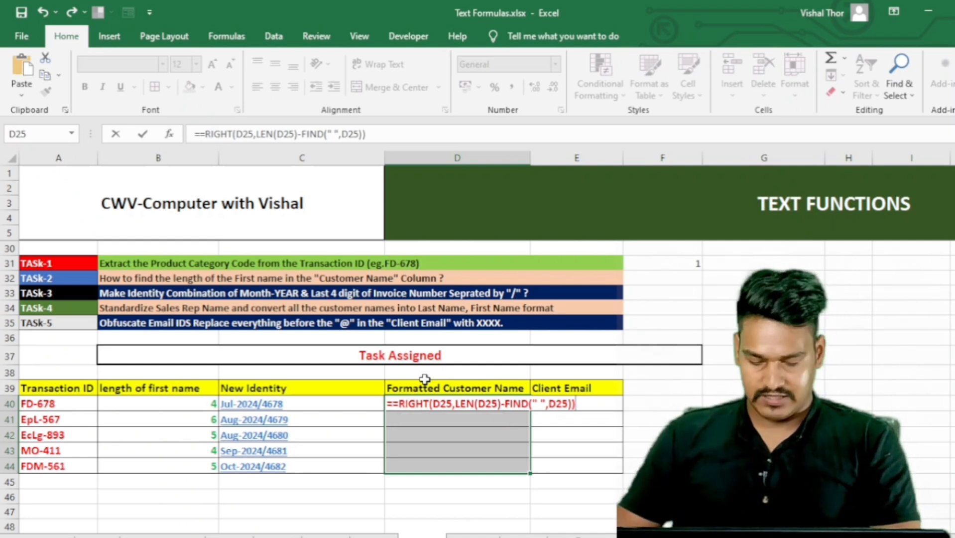
{"action": "key", "text": "ctrl+Return"}
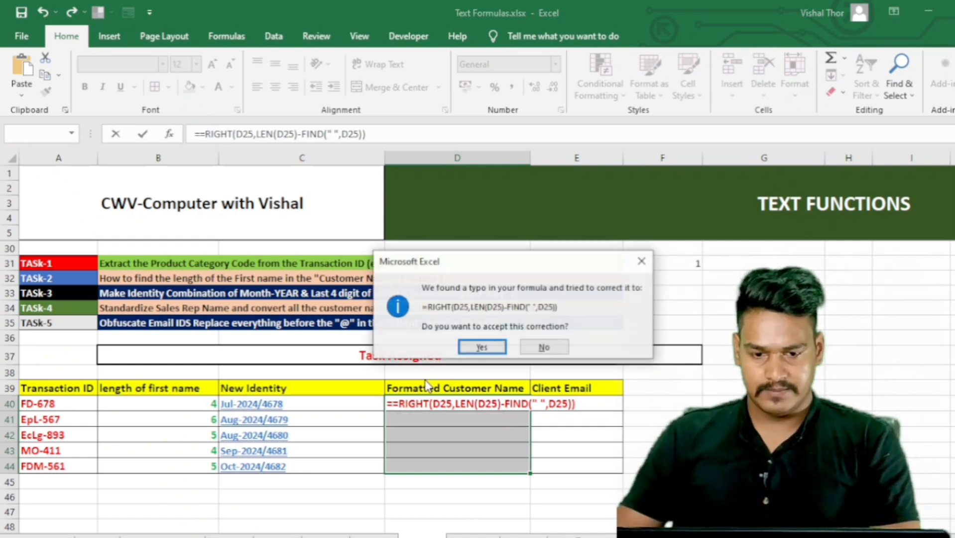
{"action": "key", "text": "Return"}
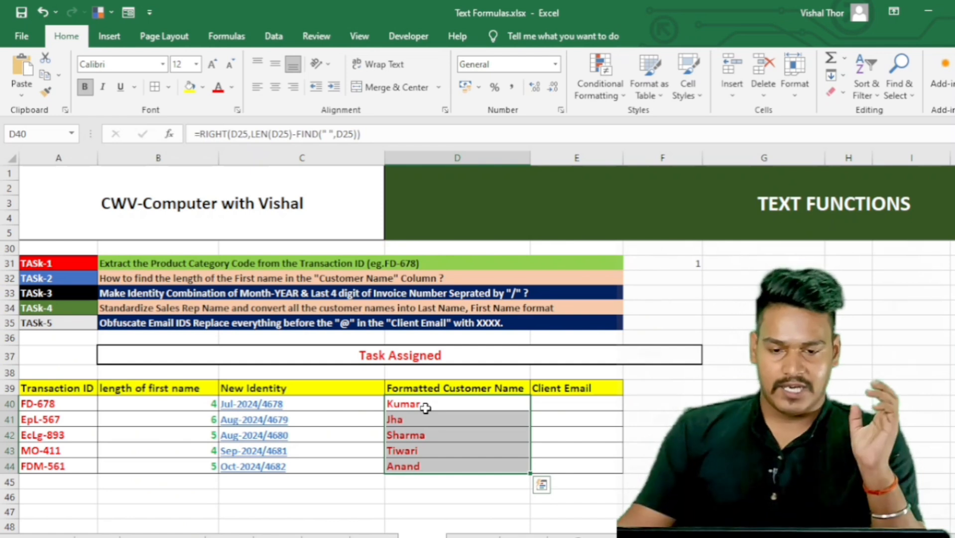
- Append & and a LEFT function to the D40 formula, using customer name D25 as its text
{"action": "double_click", "coordinate": [424, 405]}
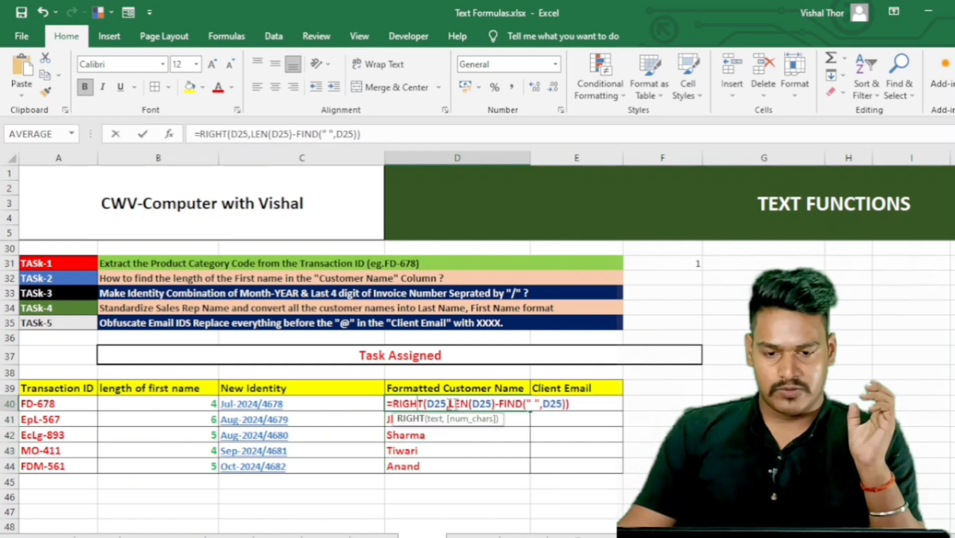
{"action": "left_click", "coordinate": [572, 399]}
{"action": "type", "text": "&"}
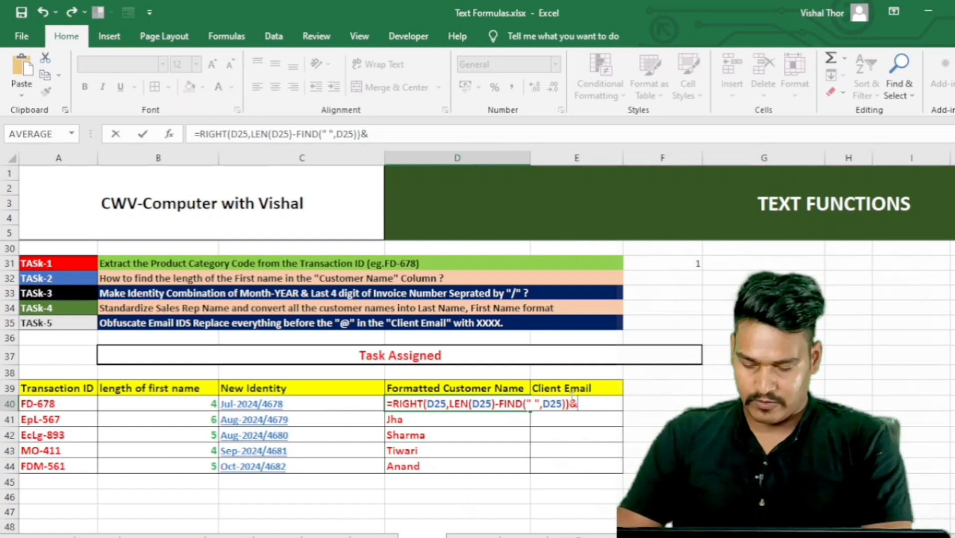
{"action": "type", "text": "left"}
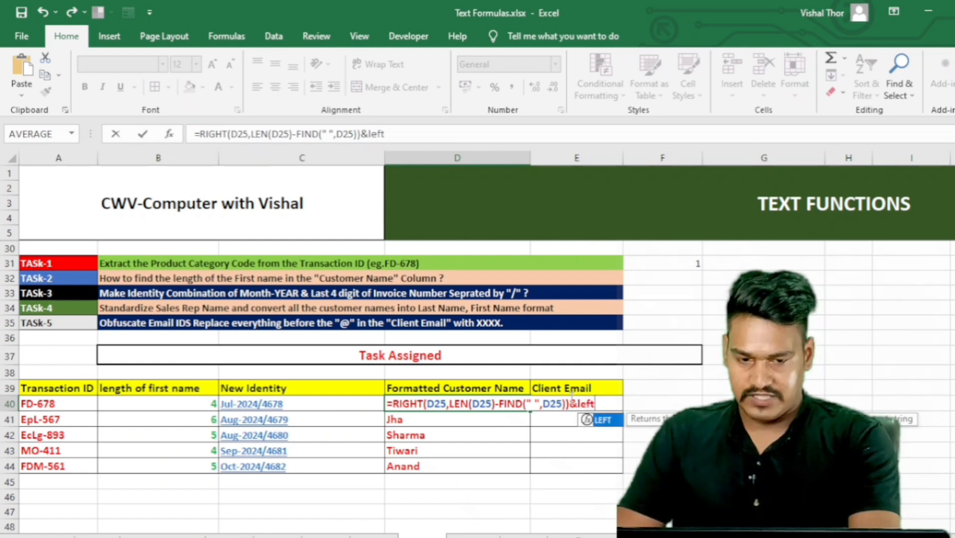
{"action": "key", "text": "Tab"}
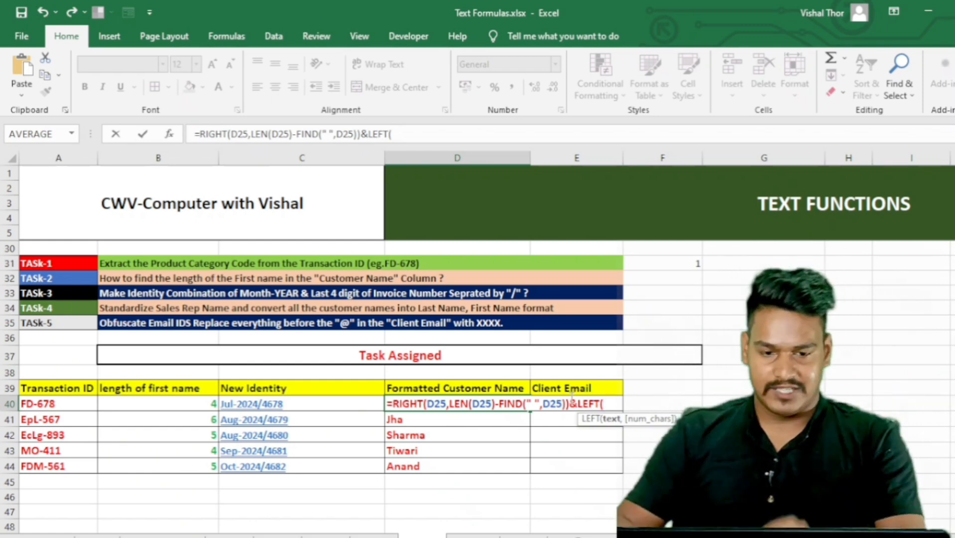
{"action": "scroll", "coordinate": [572, 396], "scroll_direction": "up", "scroll_amount": 2}
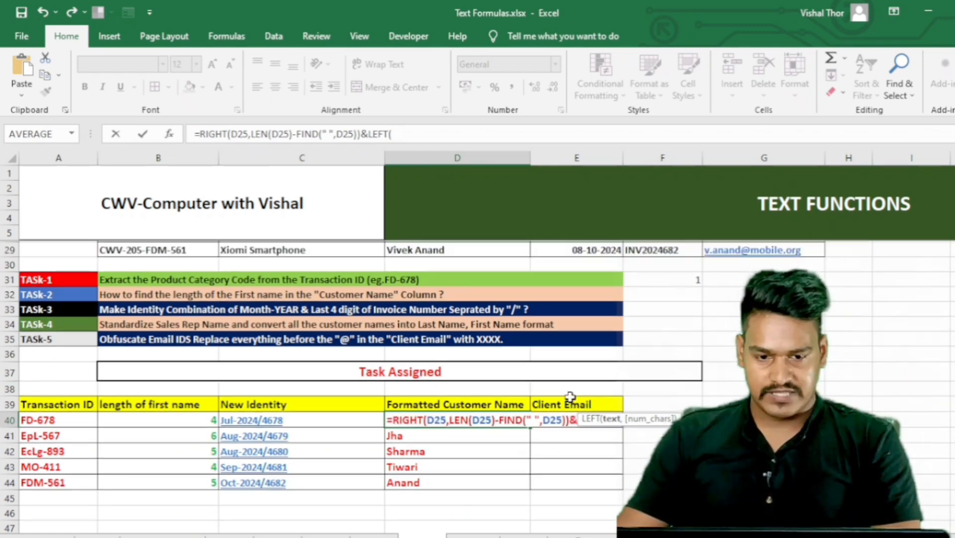
{"action": "left_click", "coordinate": [480, 264]}
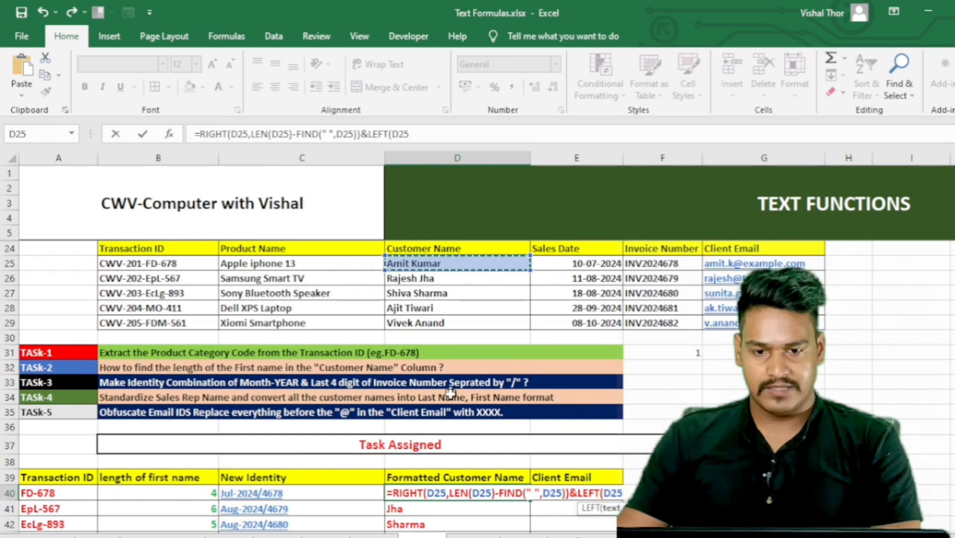
{"action": "scroll", "coordinate": [476, 278], "scroll_direction": "down", "scroll_amount": 1}
{"action": "type", "text": ","}
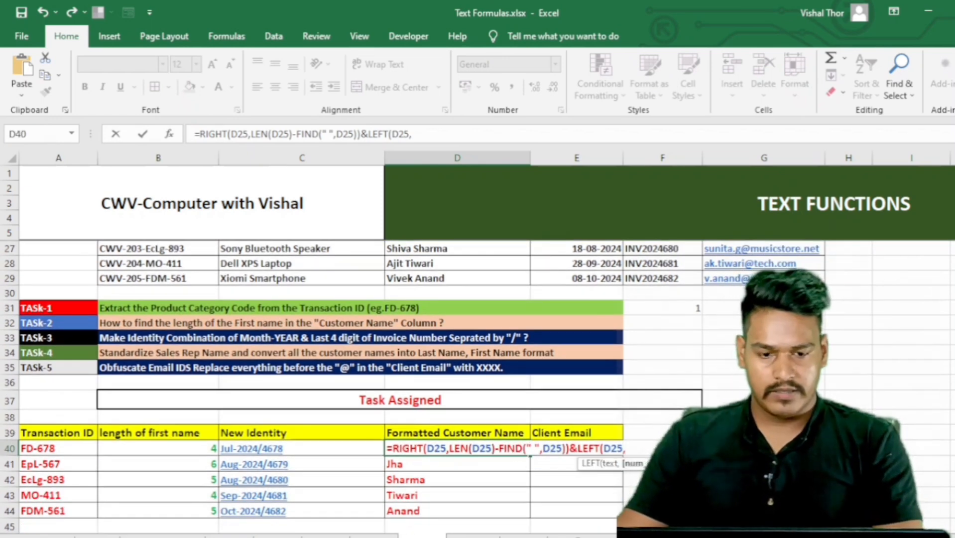
- Set the LEFT function's character count to FIND(" ",D25)-1 and copy the finished D40 formula down through D44
{"action": "type", "text": "FIND("}
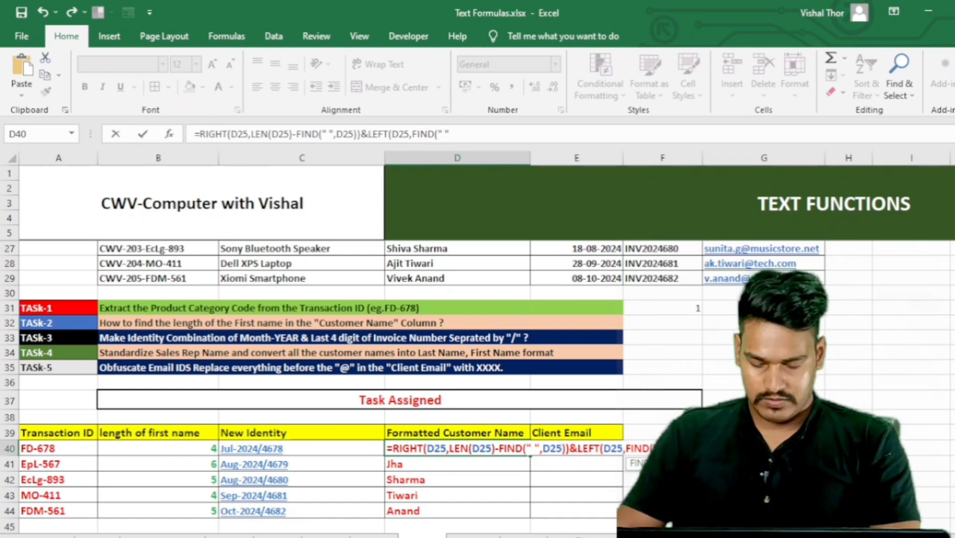
{"action": "type", "text": "\" \","}
{"action": "scroll", "coordinate": [455, 318], "scroll_direction": "up", "scroll_amount": 2}
{"action": "left_click", "coordinate": [455, 315]}
{"action": "scroll", "coordinate": [456, 319], "scroll_direction": "down", "scroll_amount": 3}
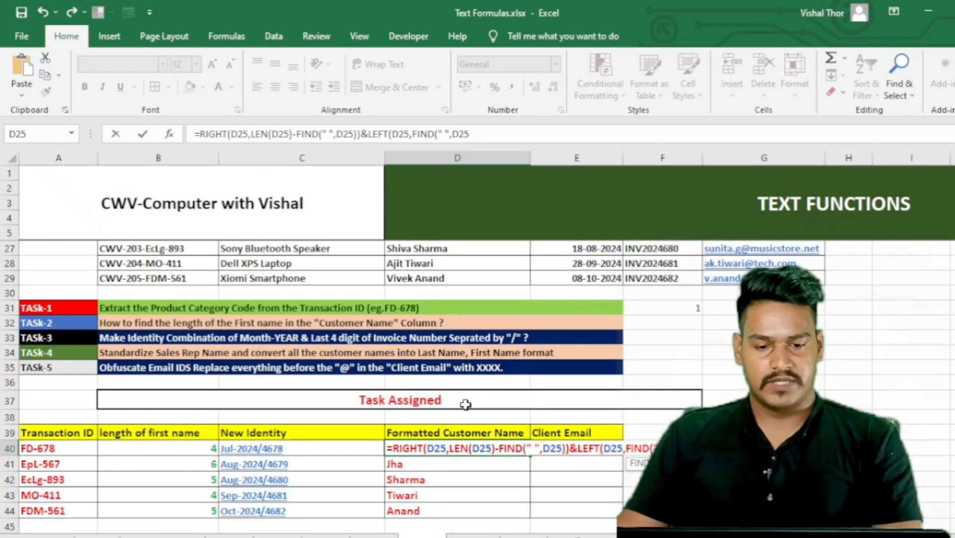
{"action": "type", "text": ")-1"}
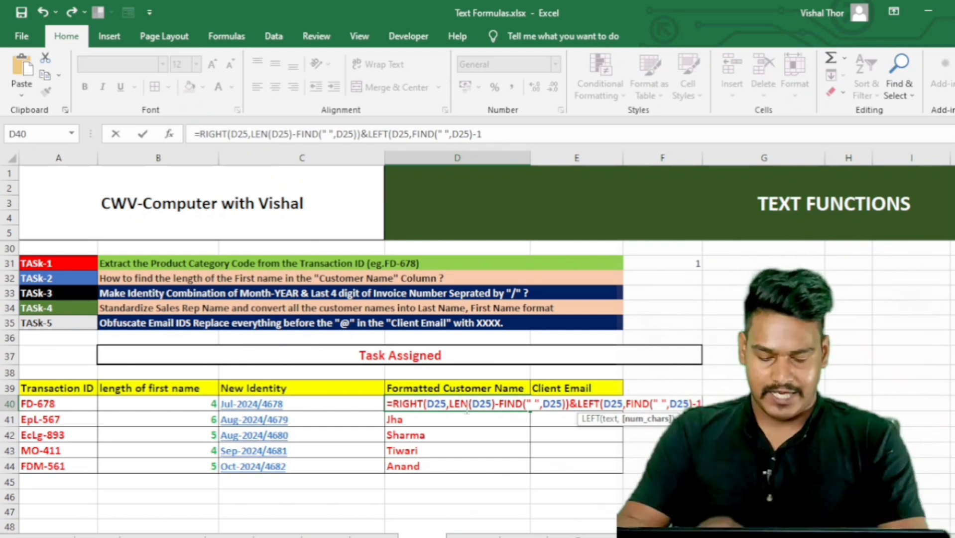
{"action": "type", "text": ")"}
{"action": "key", "text": "Return"}
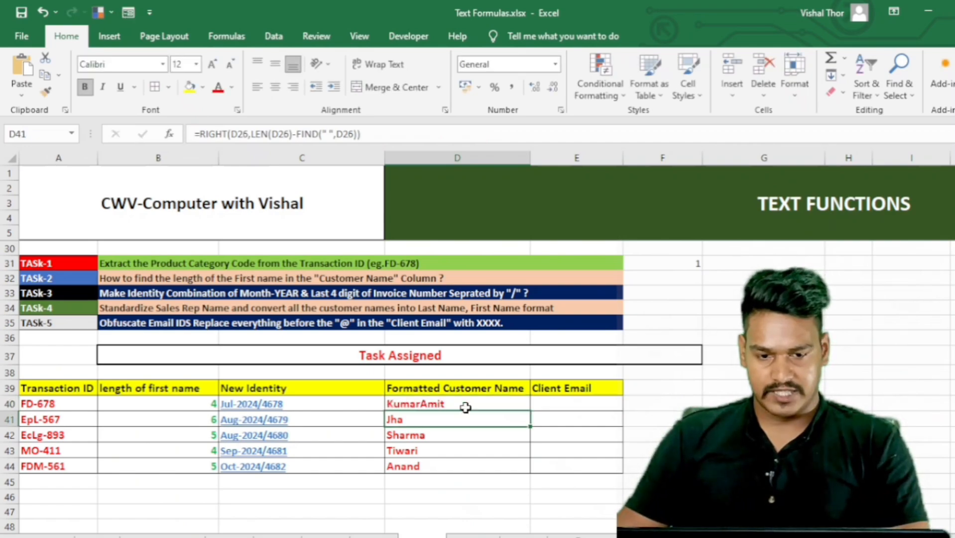
{"action": "left_click", "coordinate": [465, 407]}
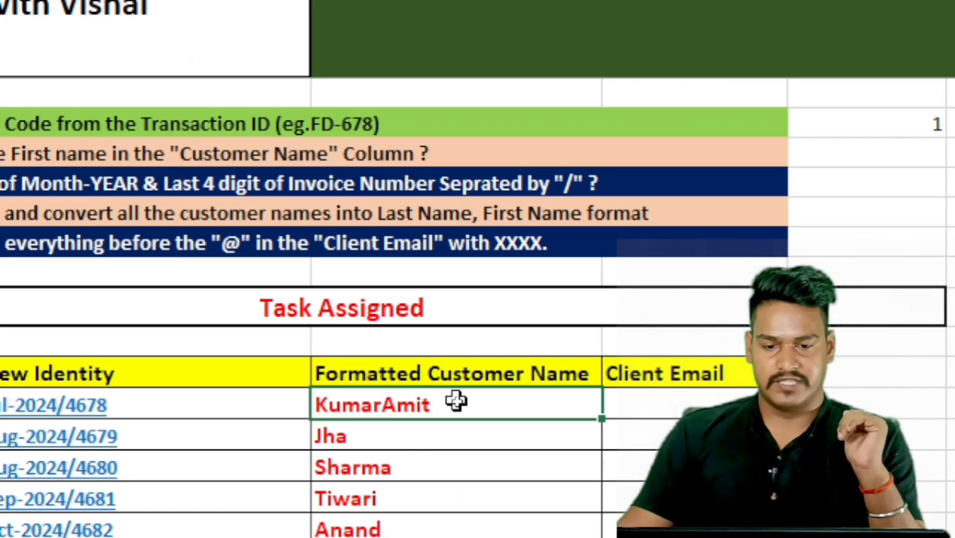
{"action": "left_click_drag", "start_coordinate": [604, 421], "coordinate": [593, 537]}
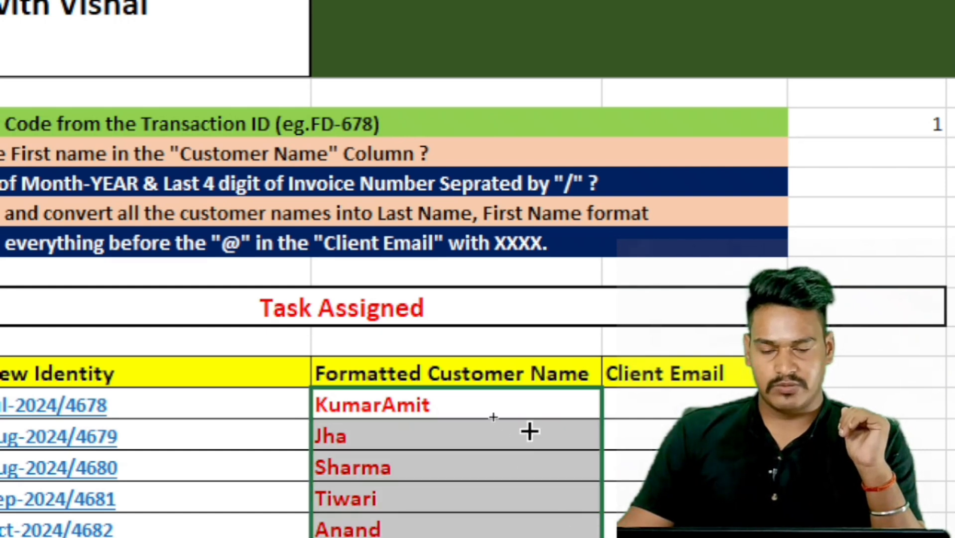
- Insert a " " separator joined with & between the RIGHT and LEFT parts and refill D40:D44
{"action": "double_click", "coordinate": [462, 403]}
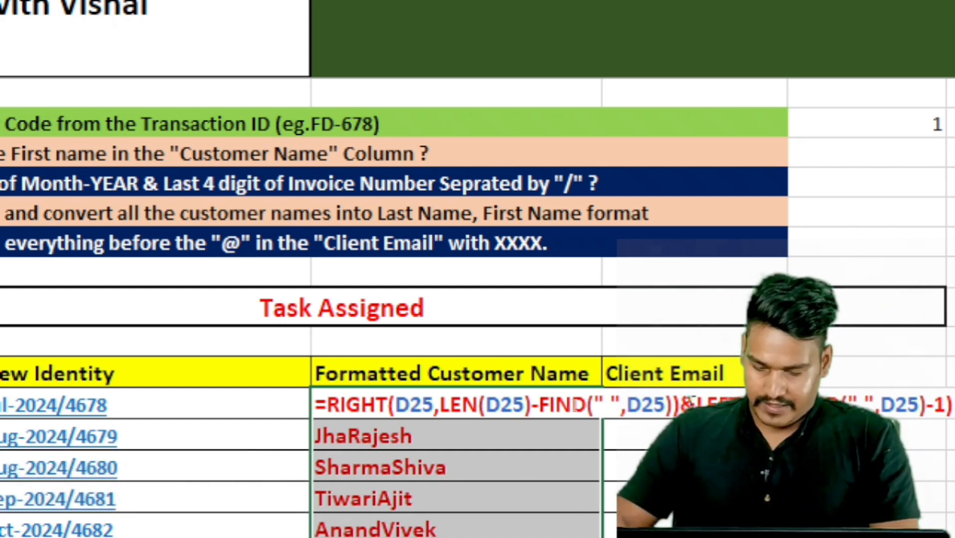
{"action": "type", "text": "&\" \"&"}
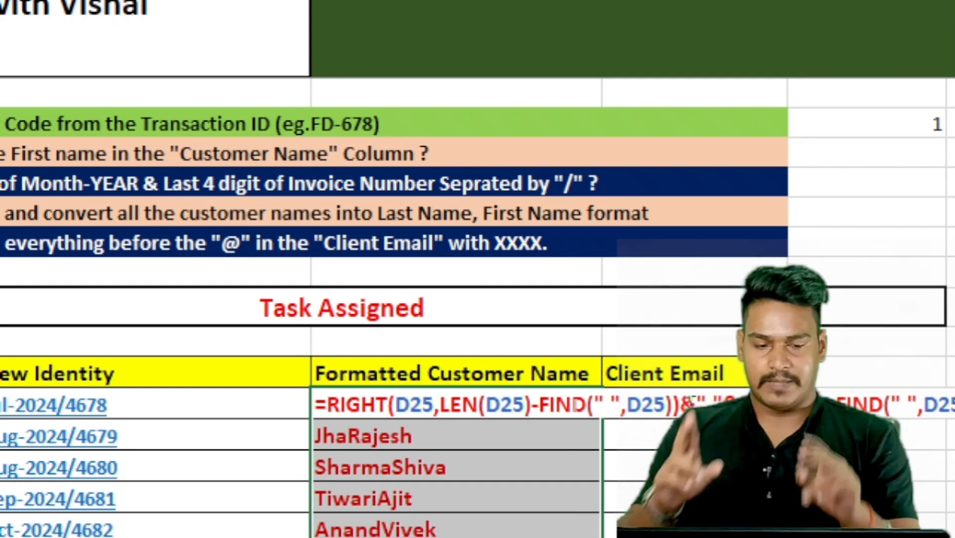
{"action": "key", "text": "ctrl+Return"}
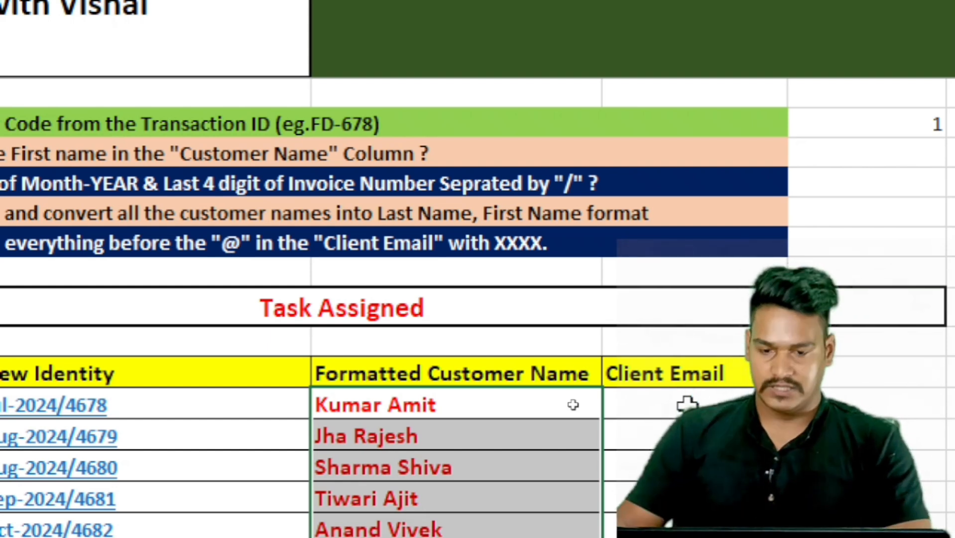
- Wrap the whole D40 name formula in an UPPER function and refill D40:D44 with it
{"action": "double_click", "coordinate": [573, 405]}
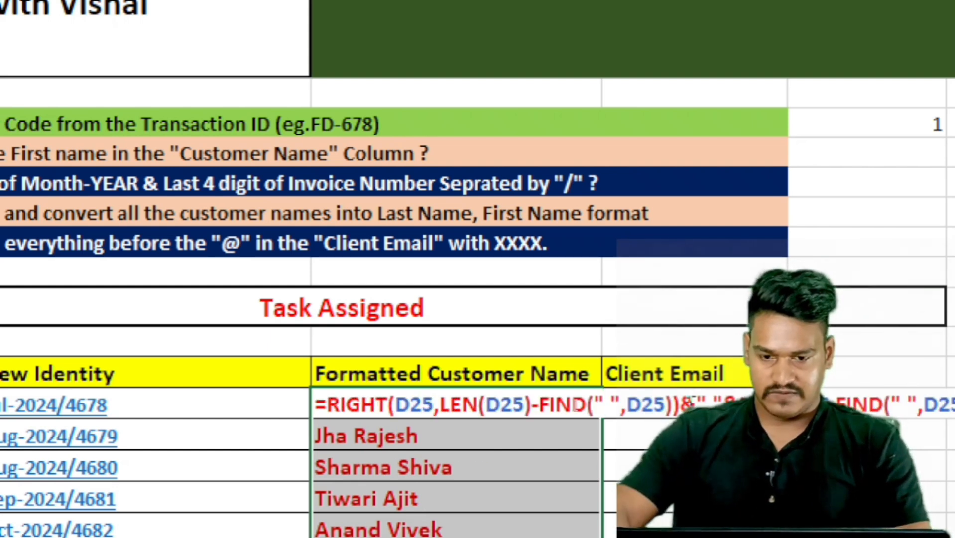
{"action": "left_click", "coordinate": [328, 404]}
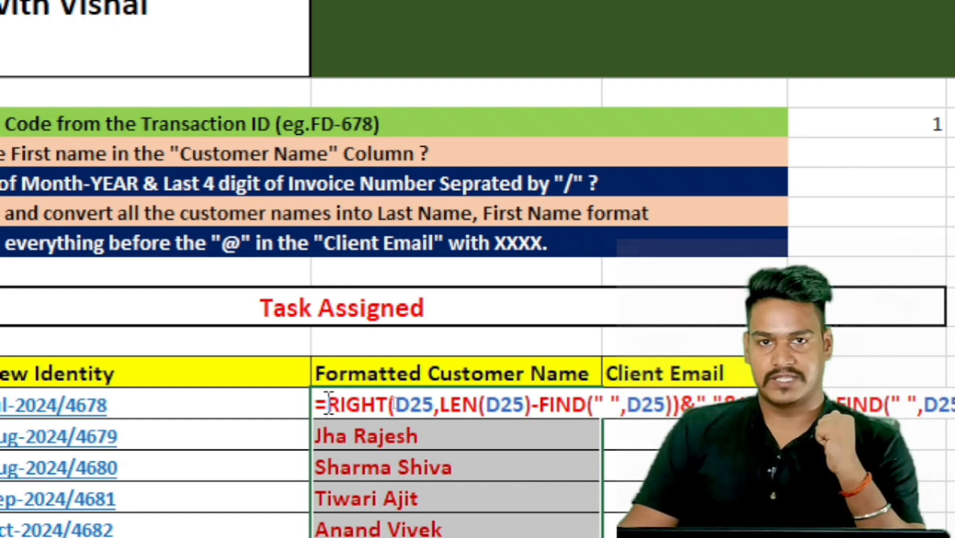
{"action": "type", "text": "U"}
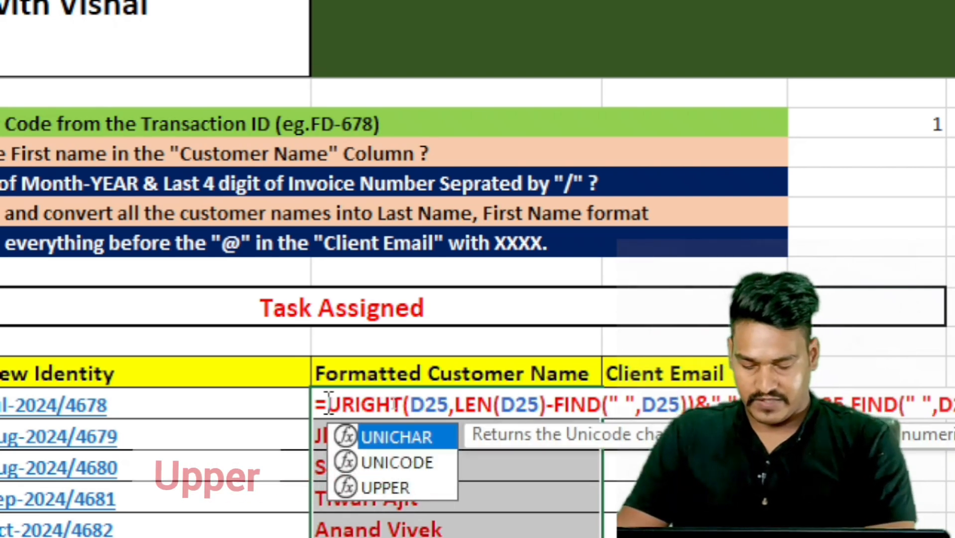
{"action": "type", "text": "pper"}
{"action": "key", "text": "Tab"}
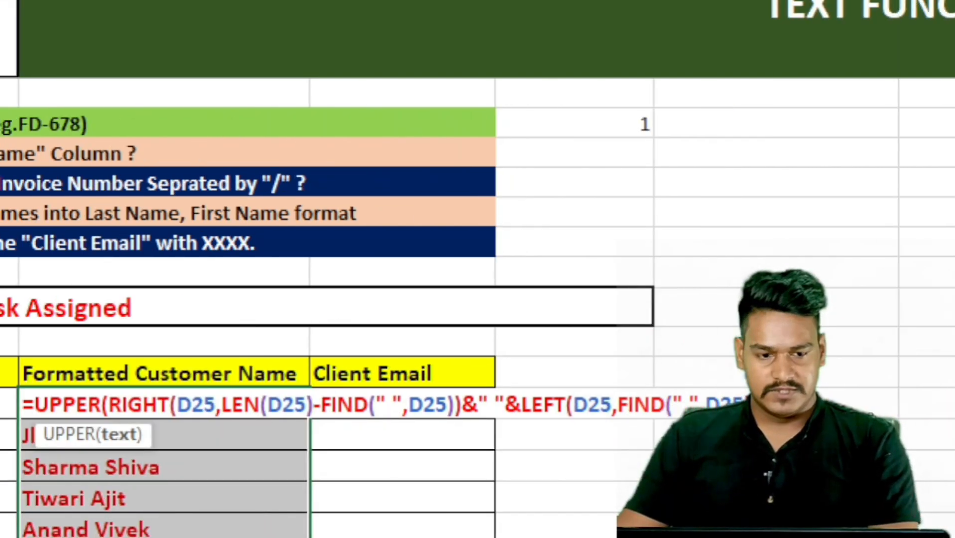
{"action": "type", "text": ")"}
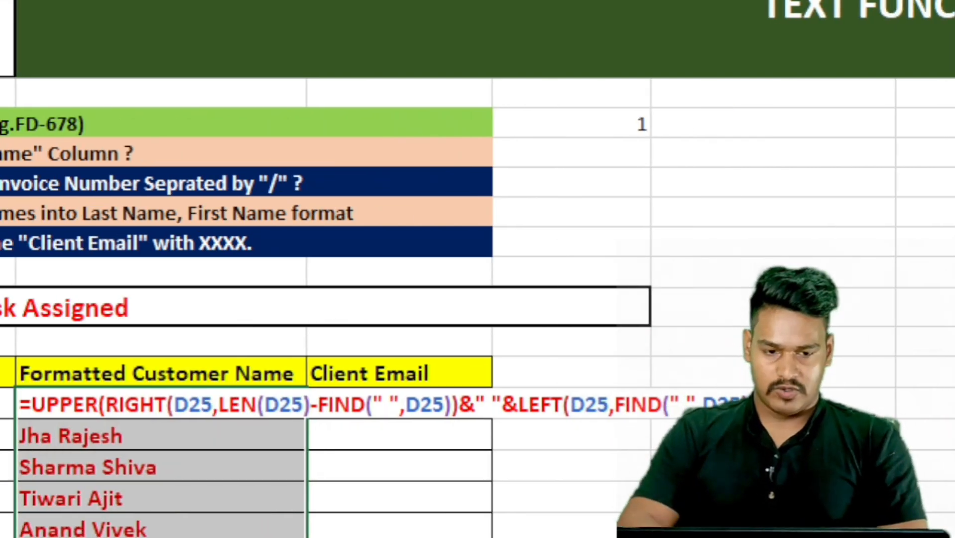
{"action": "key", "text": "ctrl+Return"}
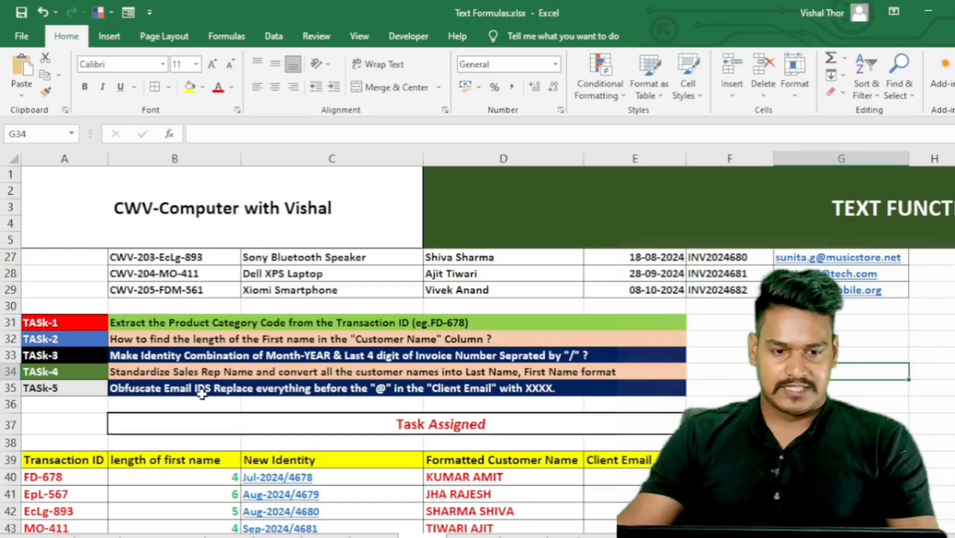
- Start a REPLACE formula for E40:E44 with client email G25 as the old text and 1 as the start position
{"action": "scroll", "coordinate": [197, 391], "scroll_direction": "up", "scroll_amount": 4}
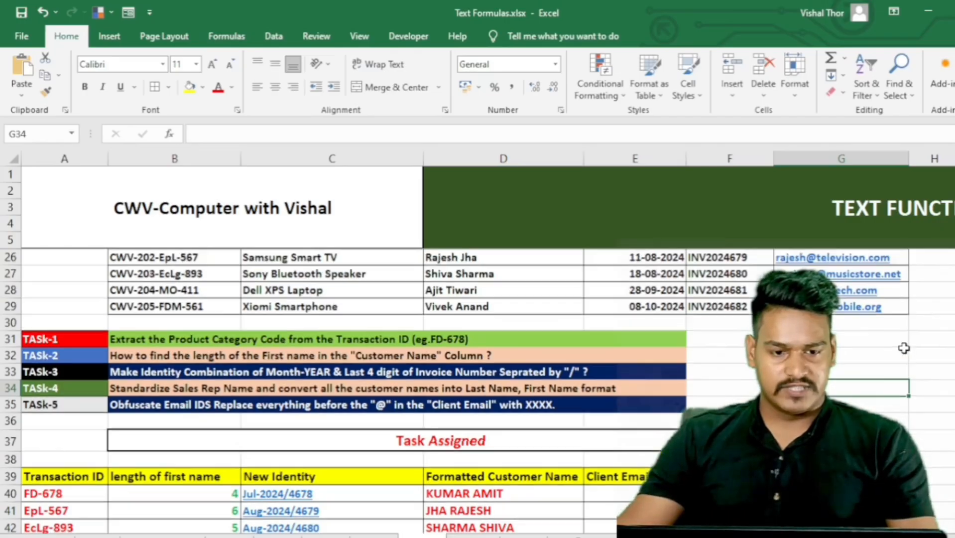
{"action": "scroll", "coordinate": [879, 387], "scroll_direction": "down", "scroll_amount": 3}
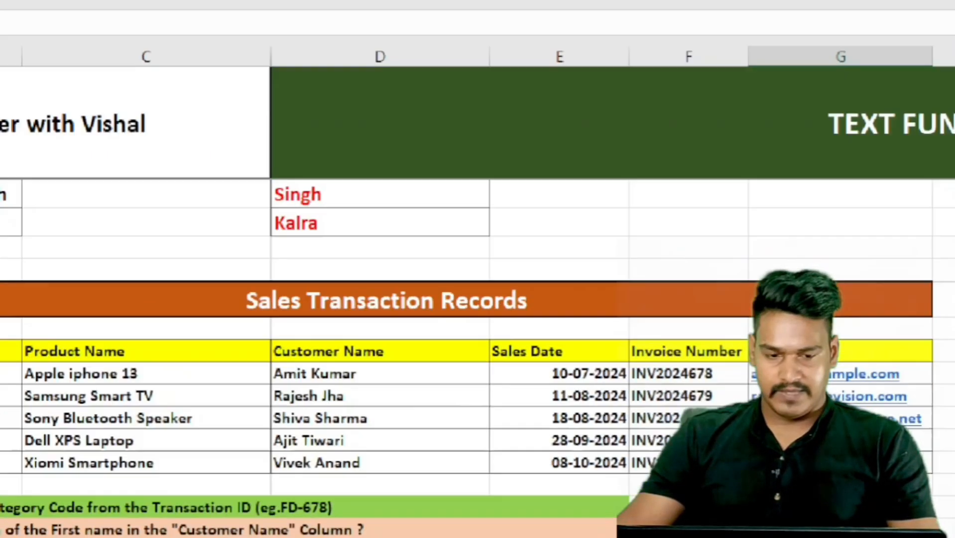
{"action": "scroll", "coordinate": [717, 403], "scroll_direction": "down", "scroll_amount": 2}
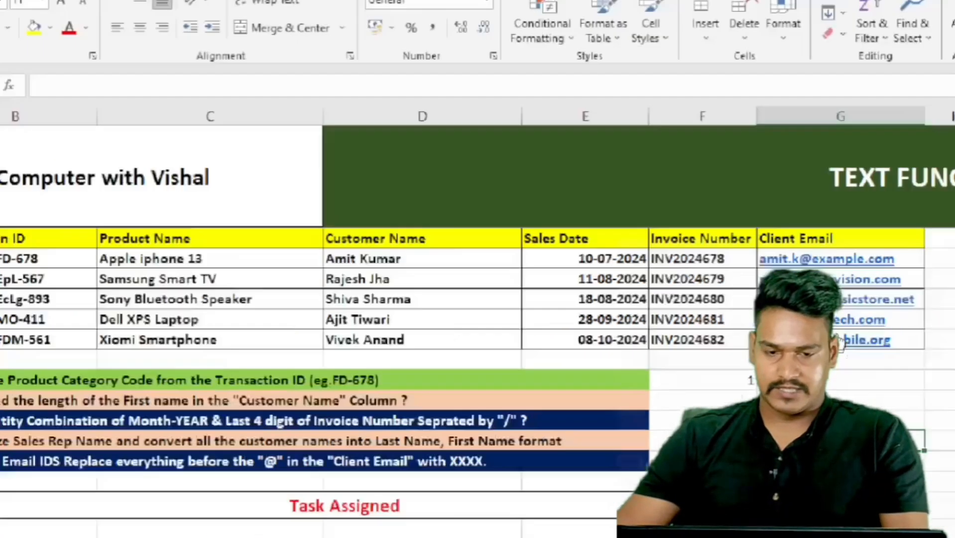
{"action": "scroll", "coordinate": [618, 427], "scroll_direction": "down", "scroll_amount": 2}
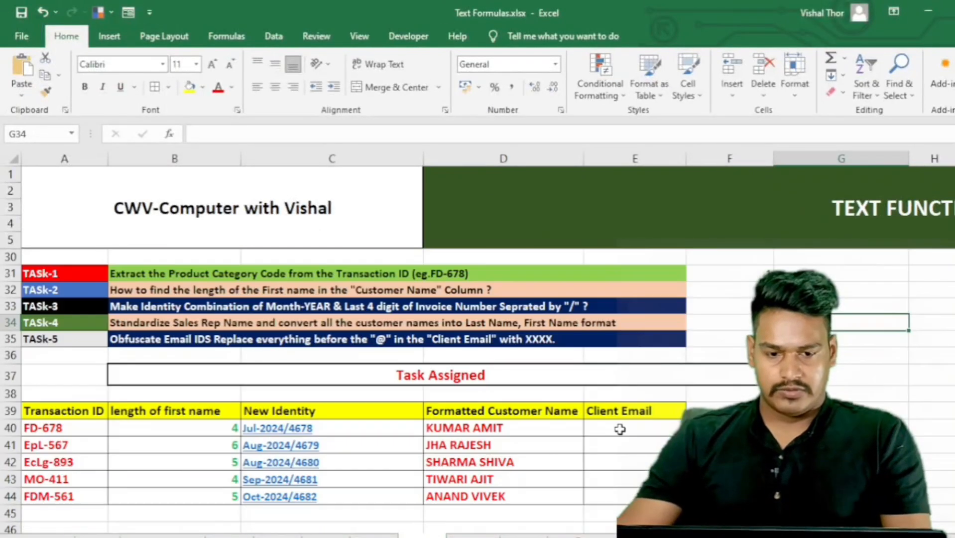
{"action": "left_click_drag", "start_coordinate": [618, 426], "coordinate": [631, 493]}
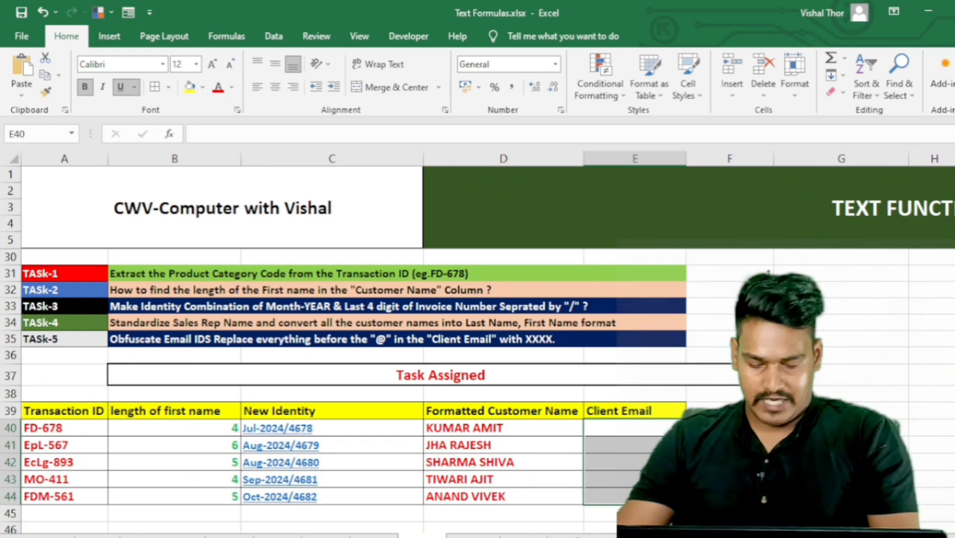
{"action": "type", "text": "=replace"}
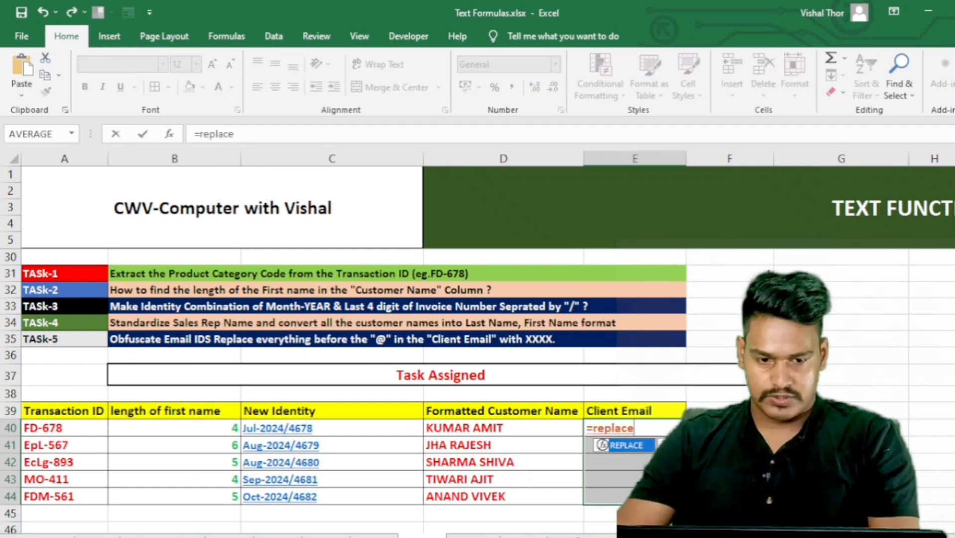
{"action": "type", "text": "("}
{"action": "scroll", "coordinate": [388, 493], "scroll_direction": "right", "scroll_amount": 2}
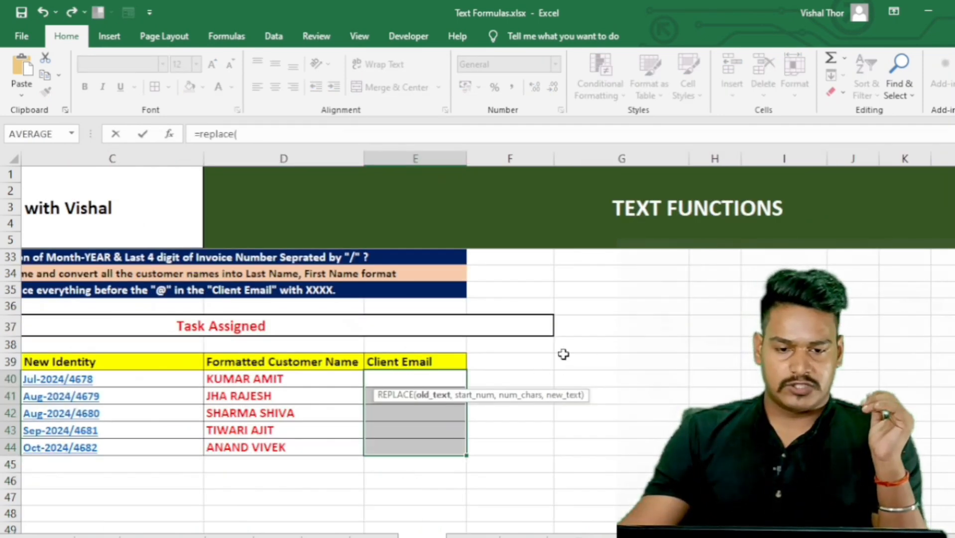
{"action": "scroll", "coordinate": [388, 492], "scroll_direction": "up", "scroll_amount": 2}
{"action": "left_click", "coordinate": [632, 273]}
{"action": "scroll", "coordinate": [514, 458], "scroll_direction": "down", "scroll_amount": 1}
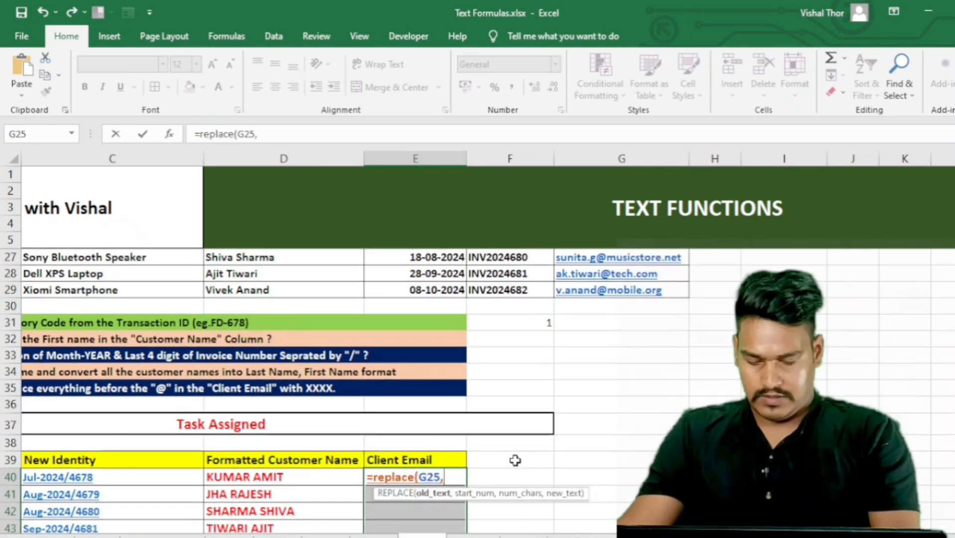
{"action": "type", "text": ","}
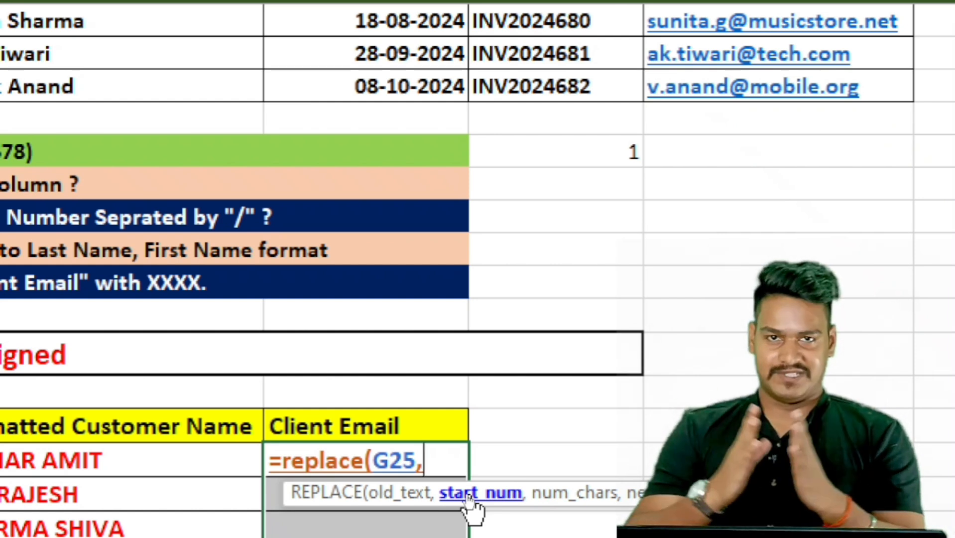
{"action": "type", "text": "1,"}
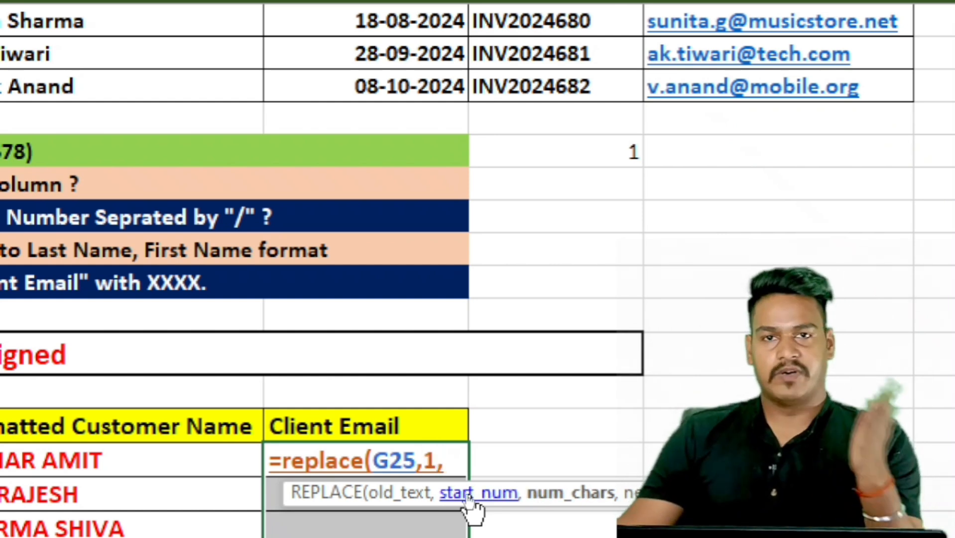
- Set the REPLACE function's number of characters to FIND("@",G25)
{"action": "type", "text": "fin"}
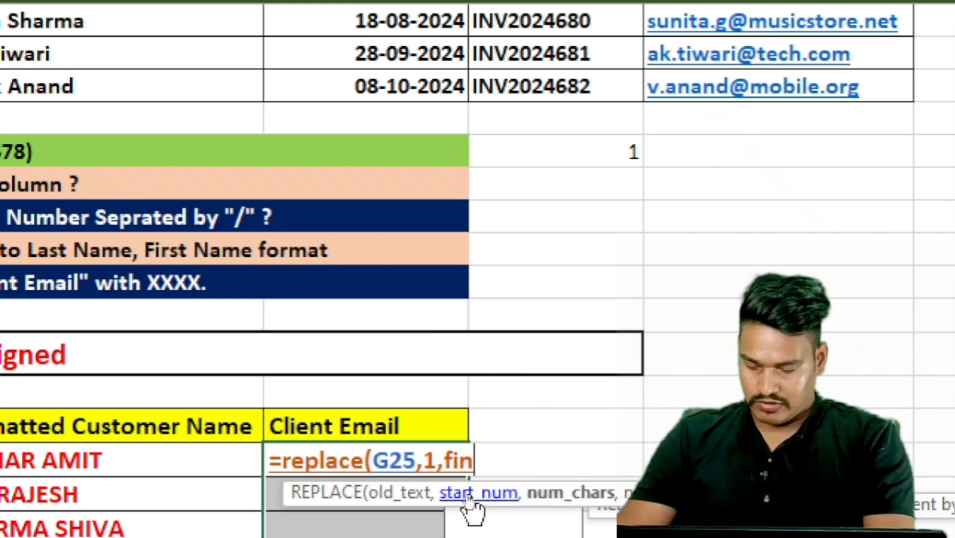
{"action": "key", "text": "Tab"}
{"action": "type", "text": "\""}
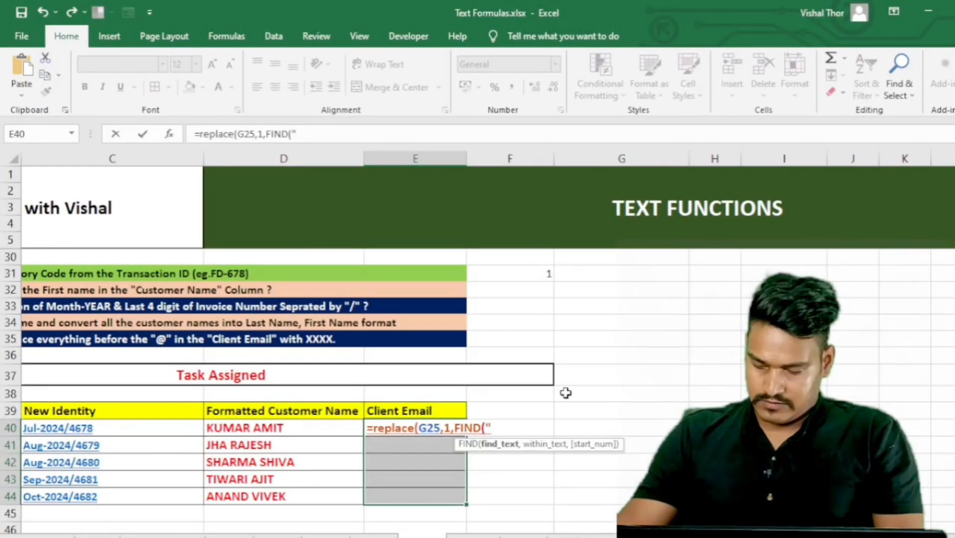
{"action": "type", "text": "@\""}
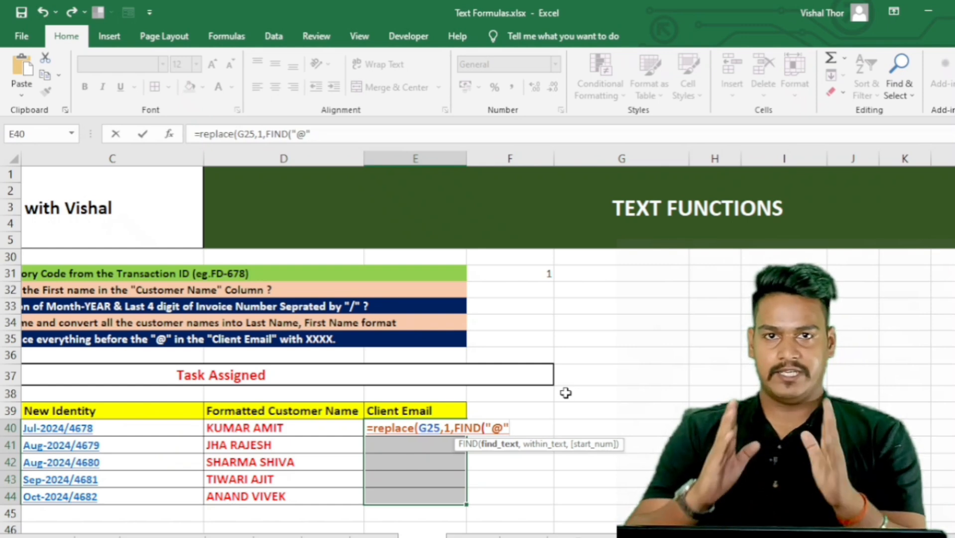
{"action": "type", "text": ","}
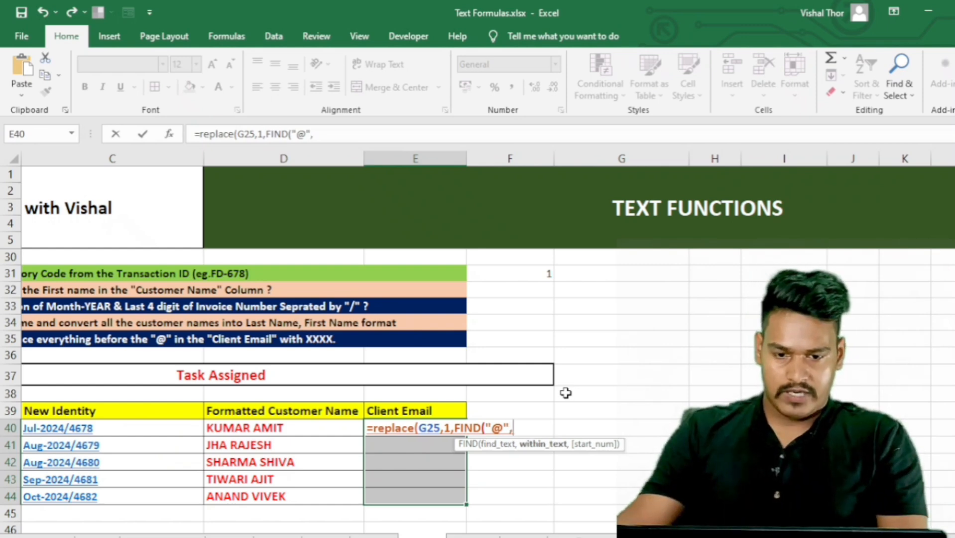
{"action": "scroll", "coordinate": [566, 393], "scroll_direction": "up", "scroll_amount": 3}
{"action": "left_click", "coordinate": [647, 335]}
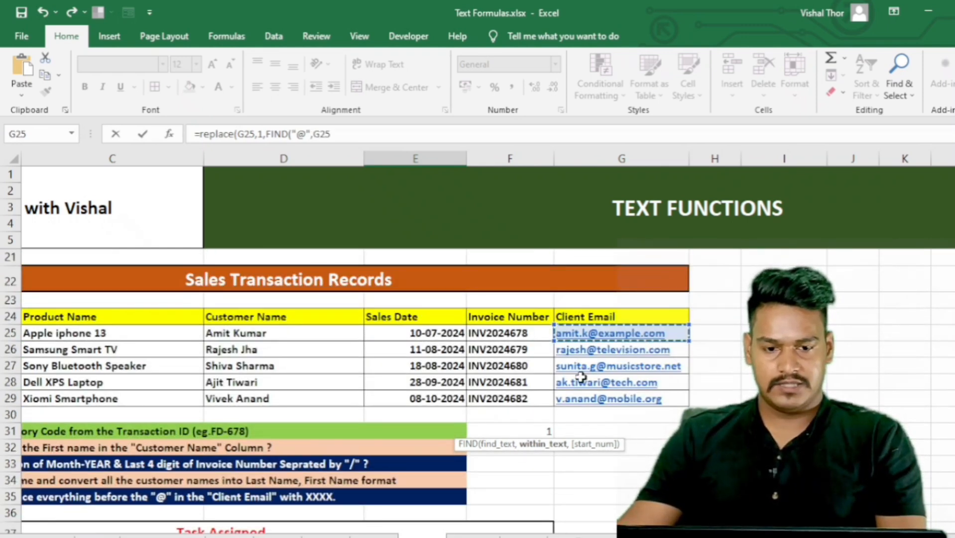
{"action": "scroll", "coordinate": [528, 435], "scroll_direction": "down", "scroll_amount": 2}
{"action": "type", "text": ")"}
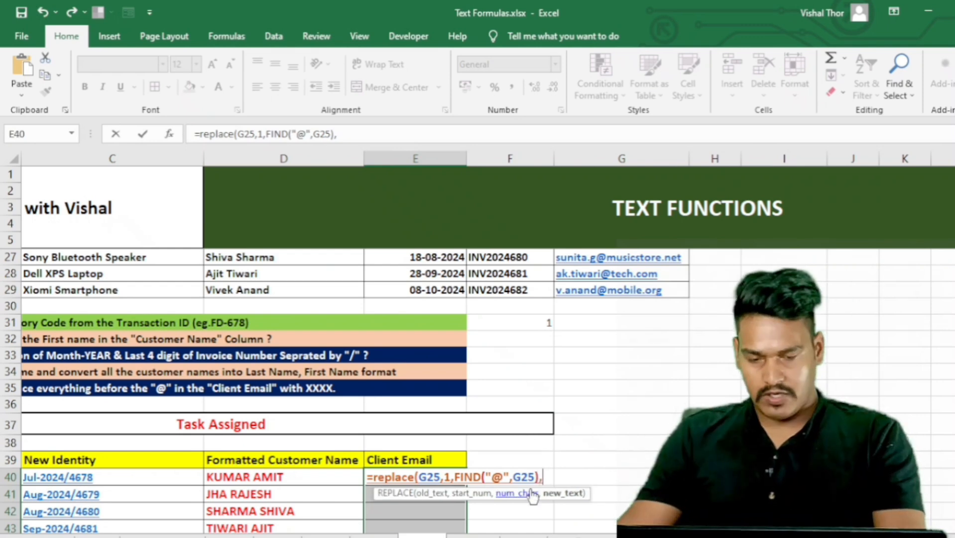
{"action": "type", "text": ","}
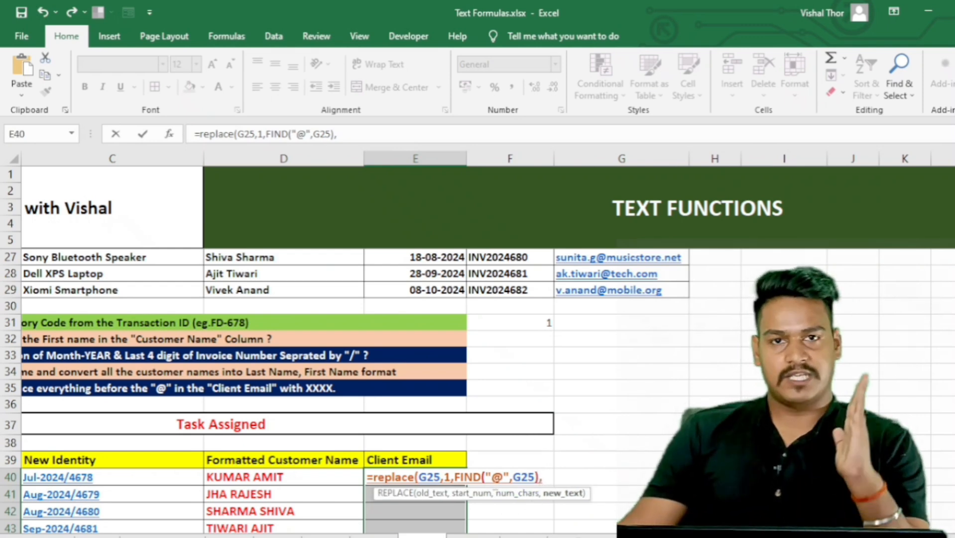
- Finish the REPLACE formula with "XXXXX" as the new text and fill it into E40:E44
{"action": "scroll", "coordinate": [558, 439], "scroll_direction": "up", "scroll_amount": 2}
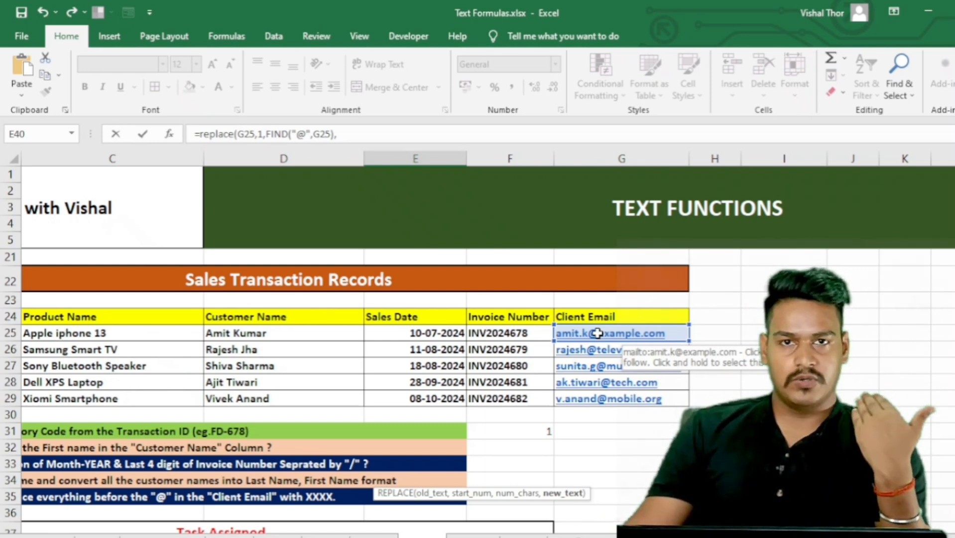
{"action": "scroll", "coordinate": [571, 360], "scroll_direction": "down", "scroll_amount": 3}
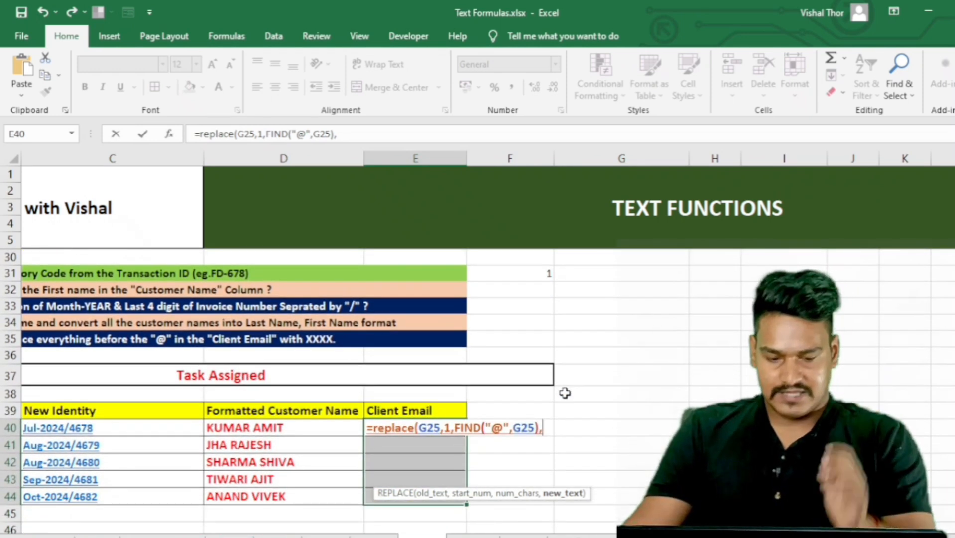
{"action": "type", "text": "\"XX"}
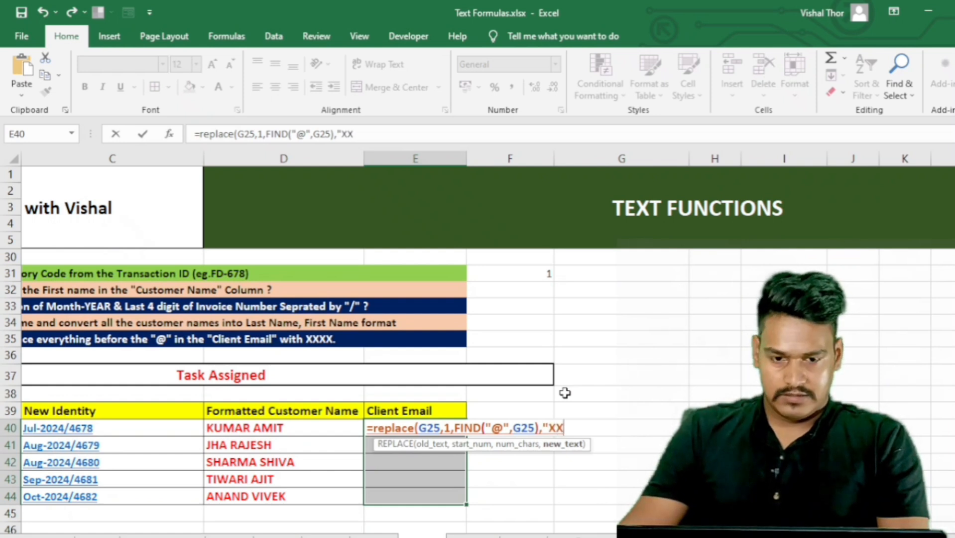
{"action": "type", "text": "XXX\""}
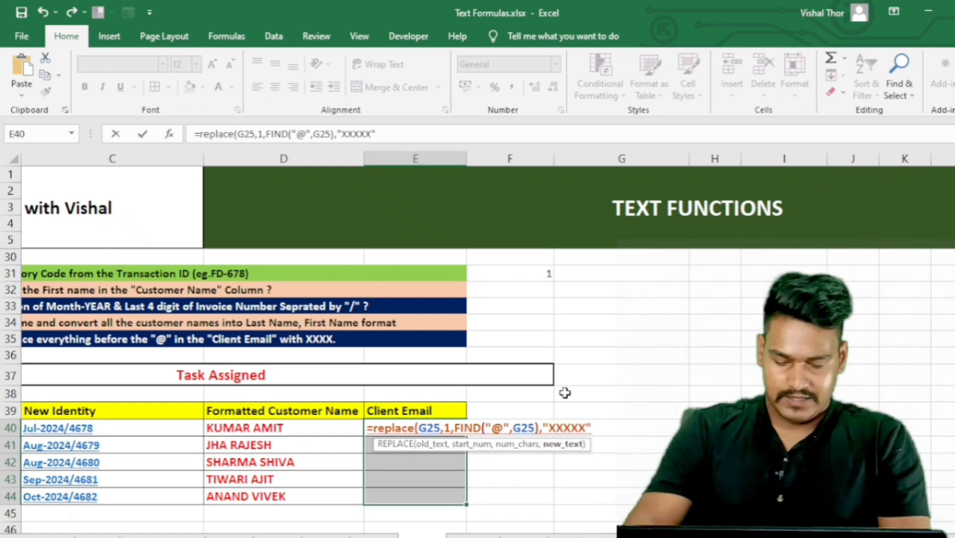
{"action": "type", "text": ")"}
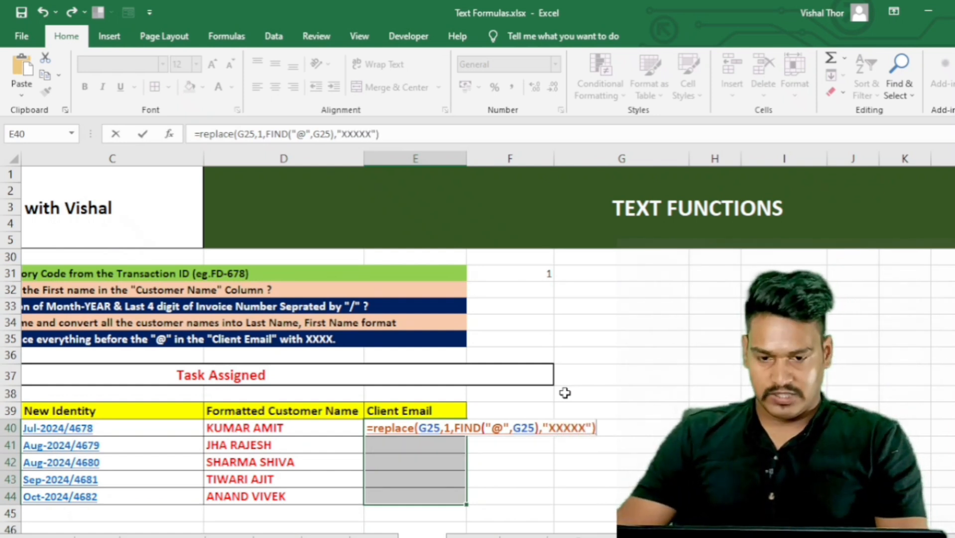
{"action": "key", "text": "ctrl+Return"}
{"action": "scroll", "coordinate": [427, 434], "scroll_direction": "down", "scroll_amount": 1}
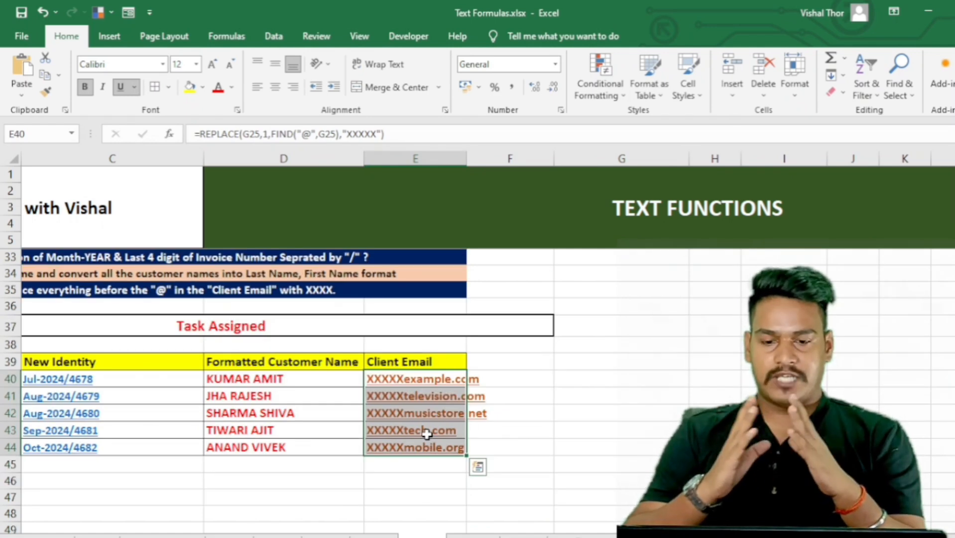